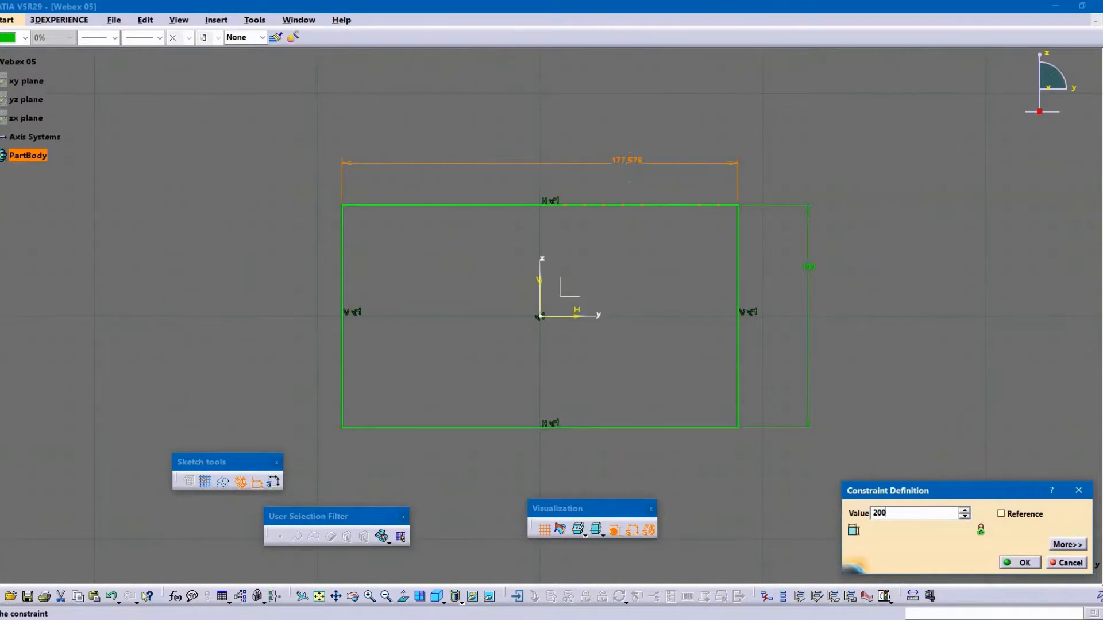
Set the centered rectangle's horizontal width to 200 mm and exit the sketch.
{"action": "key", "text": "Return"}
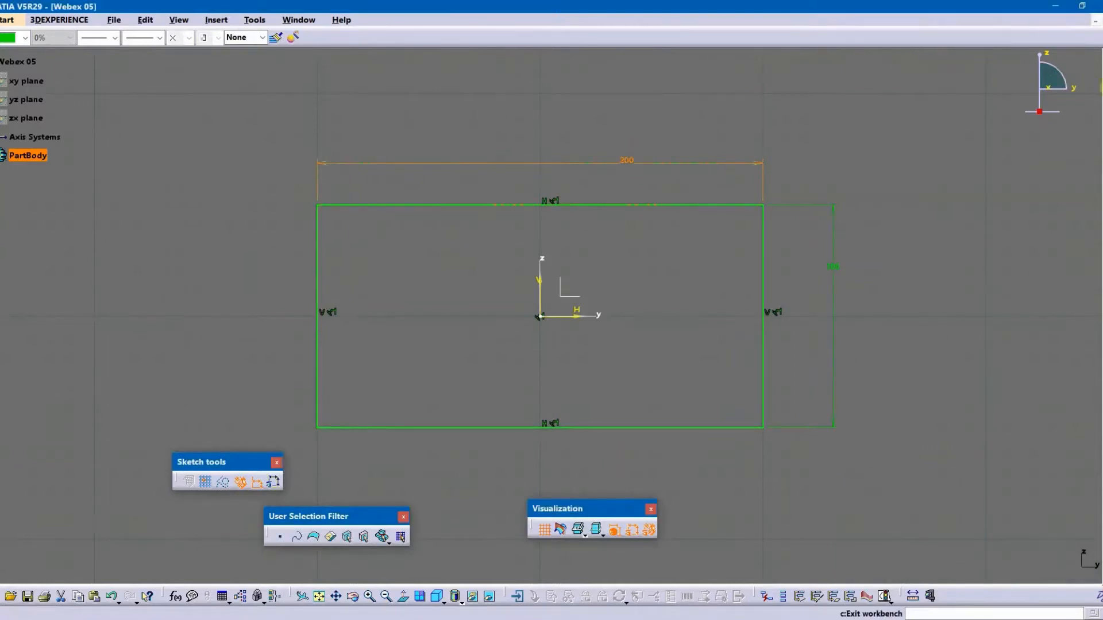
{"action": "left_click", "coordinate": [1102, 88]}
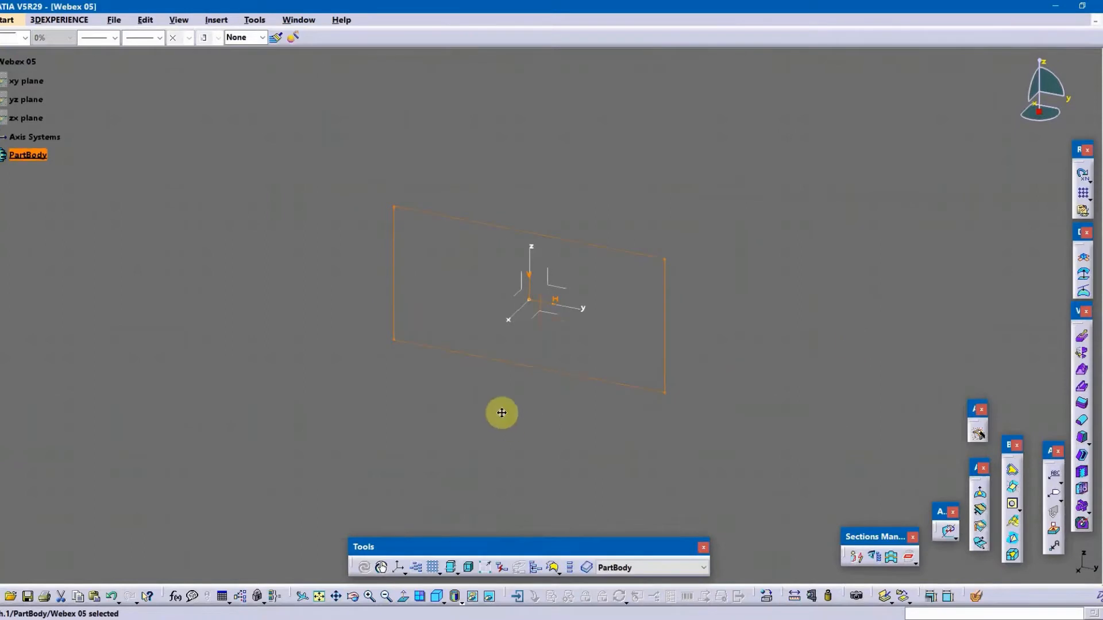
{"action": "left_click", "coordinate": [0, 156]}
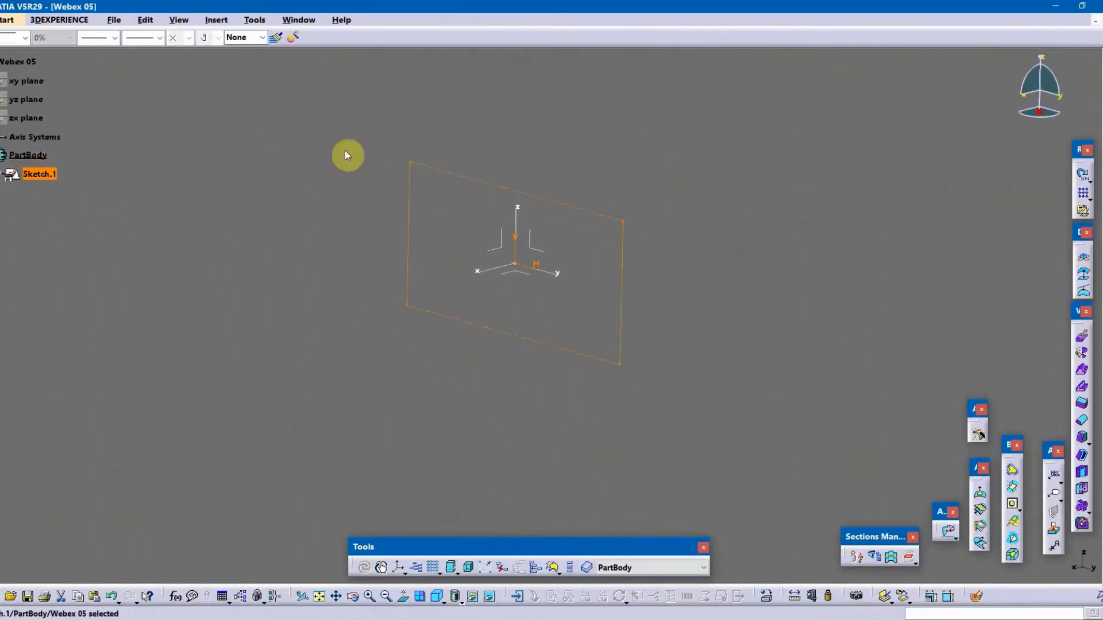
{"action": "left_click", "coordinate": [877, 184]}
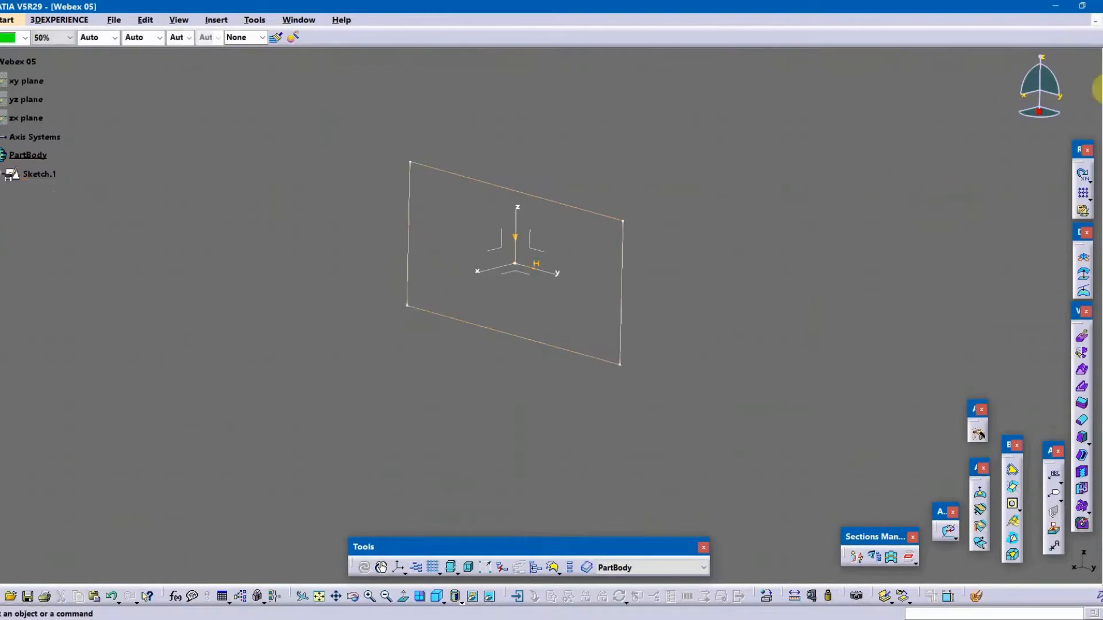
Switch to Part Design and pad the rectangle sketch 20 mm in the reversed direction.
{"action": "left_click", "coordinate": [8, 18]}
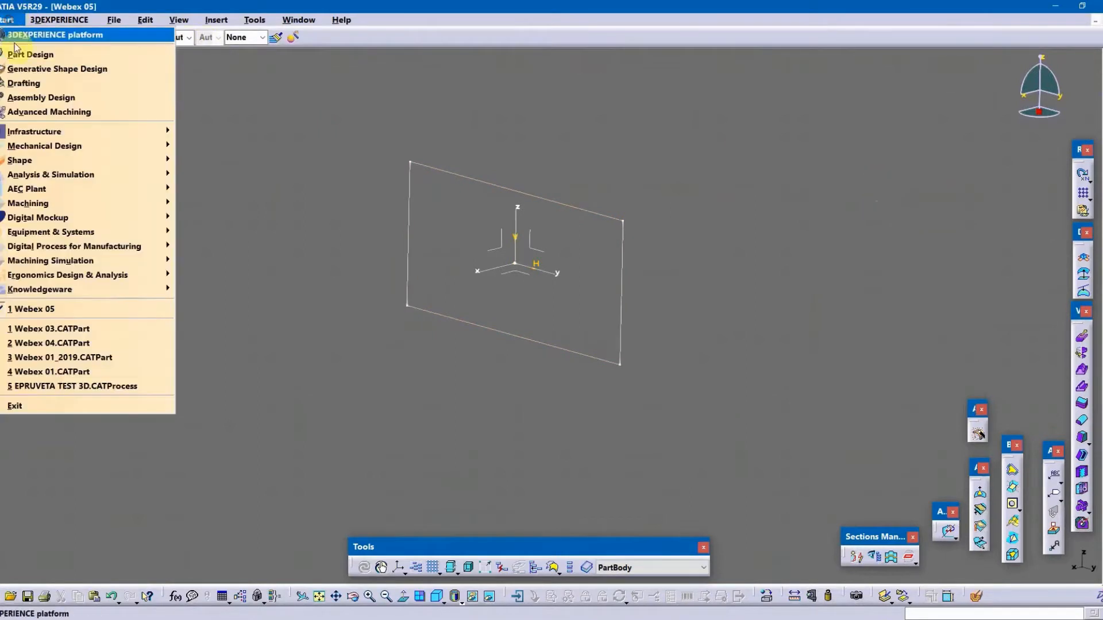
{"action": "left_click", "coordinate": [26, 54]}
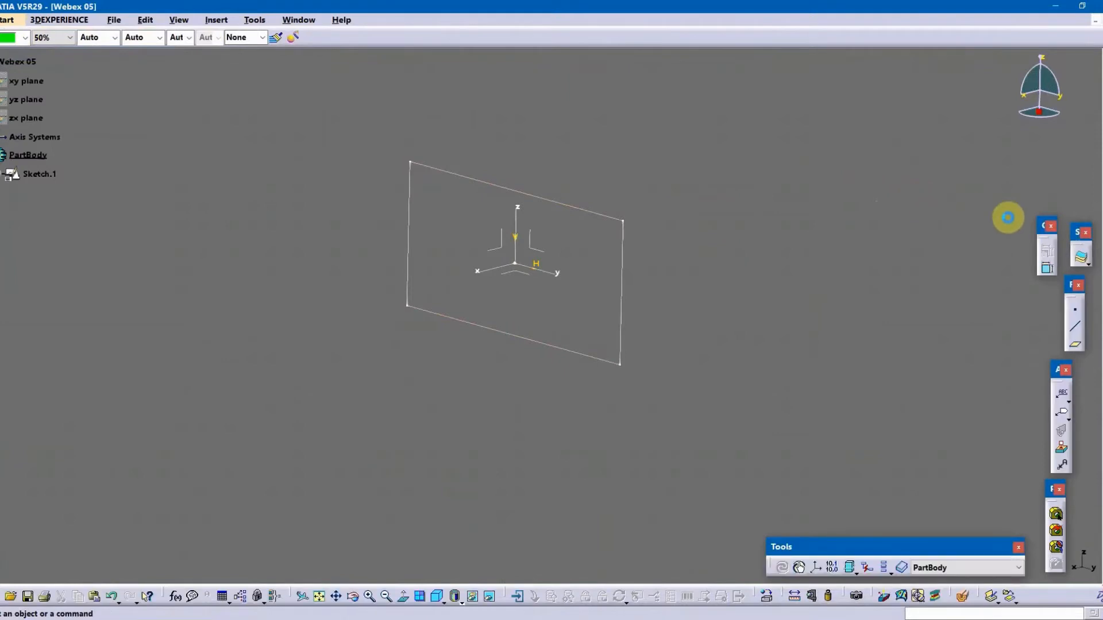
{"action": "left_click", "coordinate": [935, 596]}
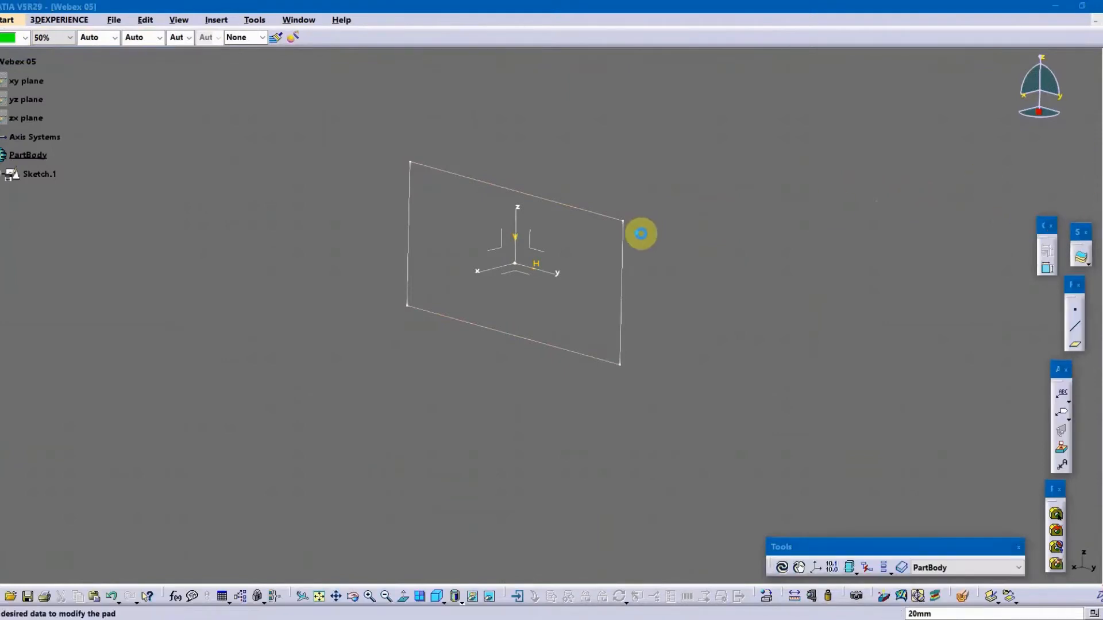
{"action": "left_click", "coordinate": [623, 246]}
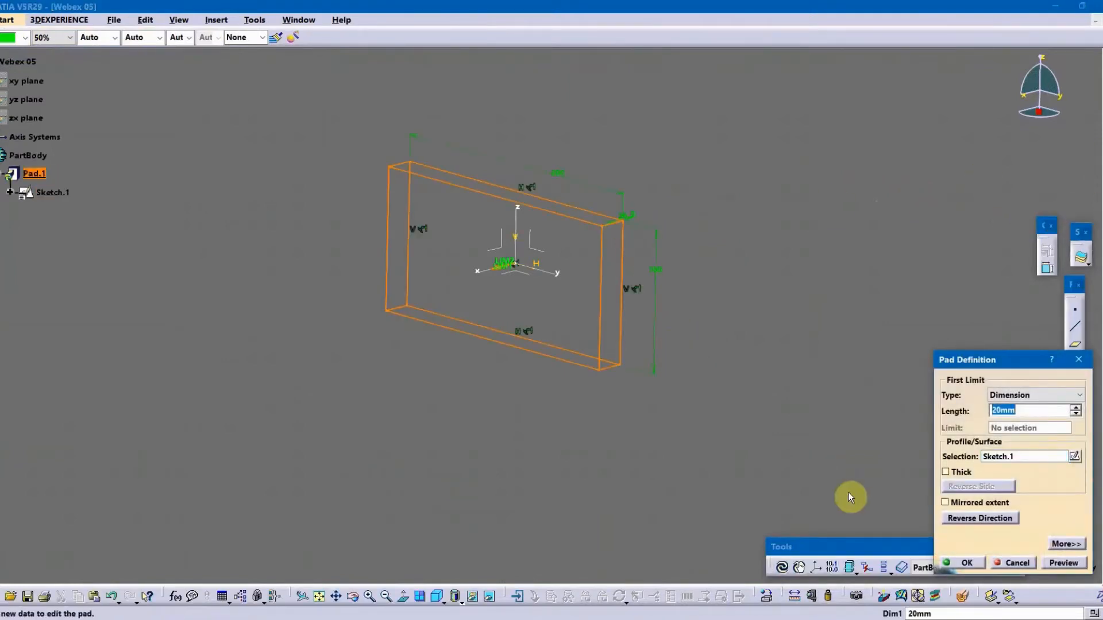
{"action": "left_click", "coordinate": [949, 519]}
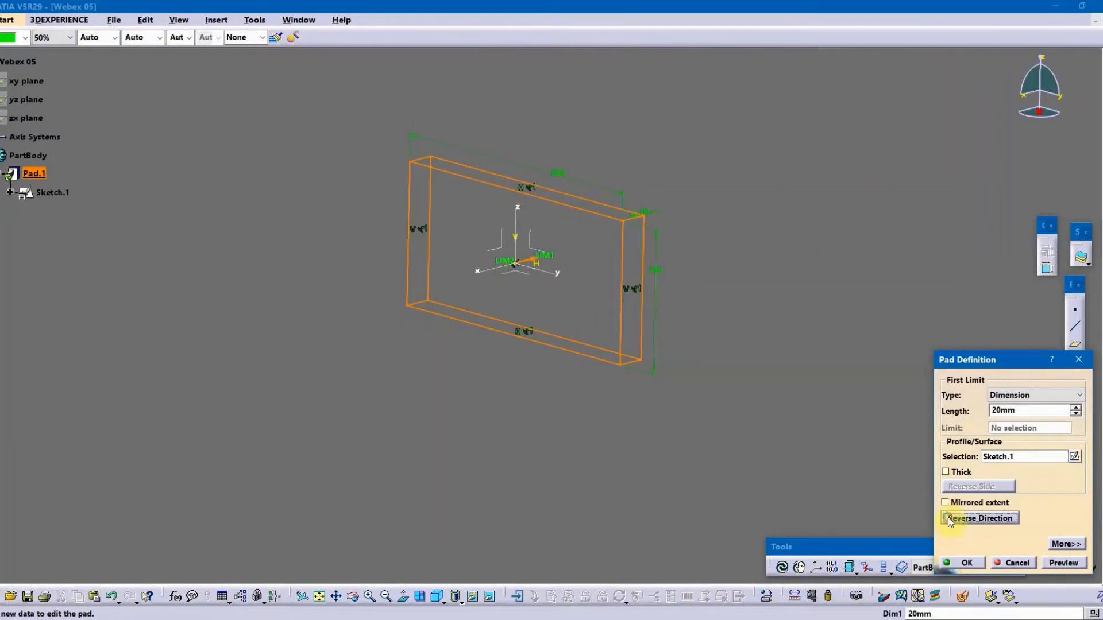
{"action": "left_click", "coordinate": [968, 564]}
{"action": "left_click", "coordinate": [790, 466]}
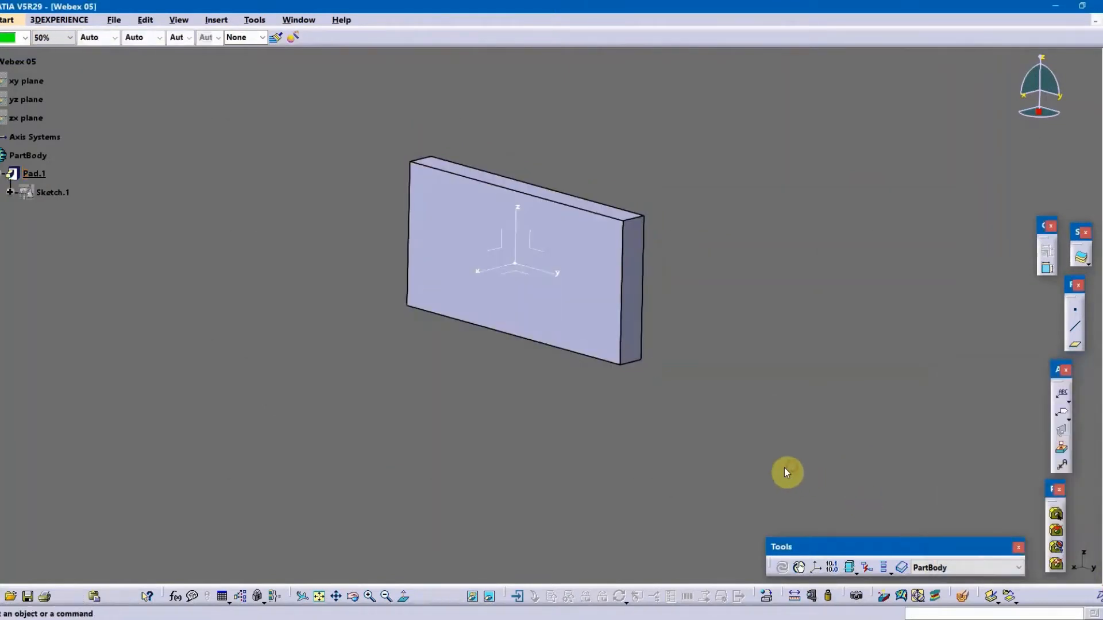
Create a new empty Drafting sheet with the ISO standard, A3 format and 1:1 scale.
{"action": "middle_click_drag", "start_coordinate": [493, 443], "coordinate": [600, 382]}
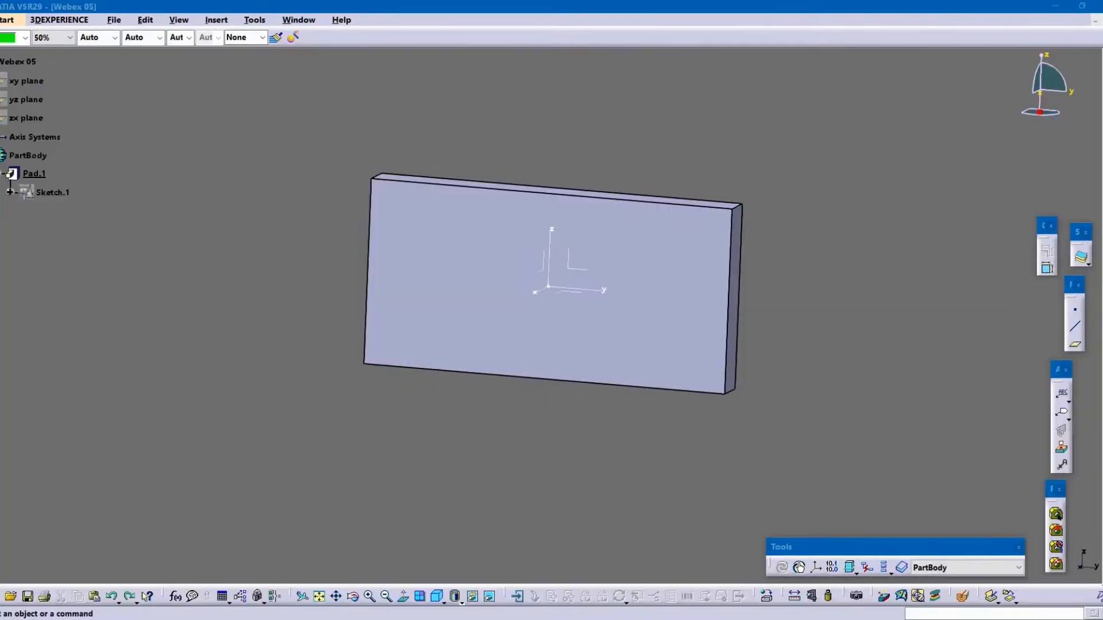
{"action": "left_click", "coordinate": [7, 21]}
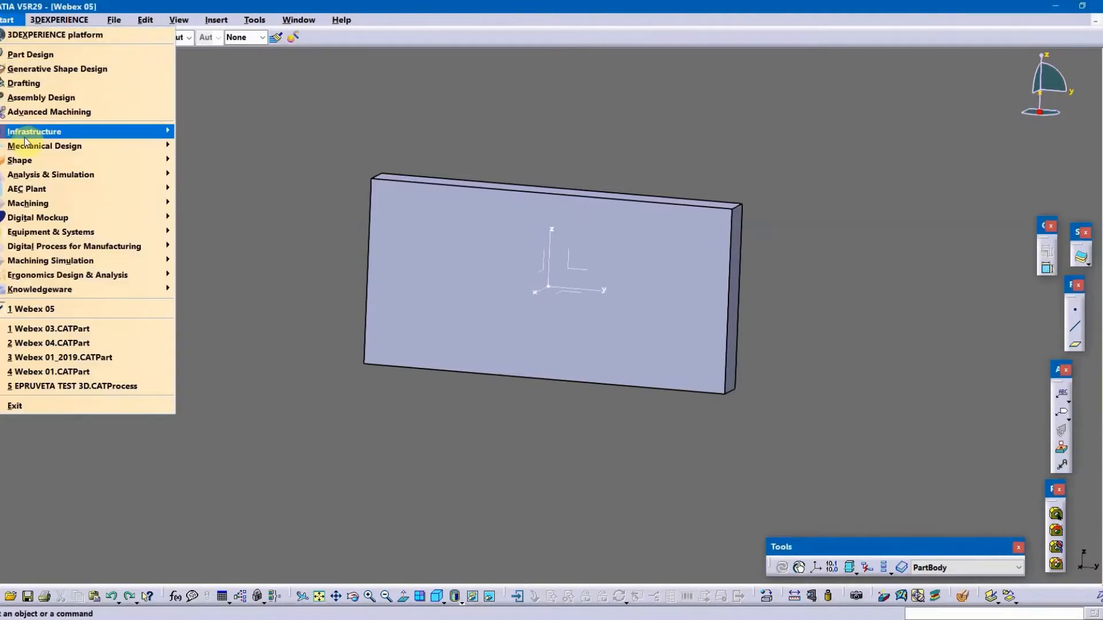
{"action": "mouse_move", "coordinate": [31, 148]}
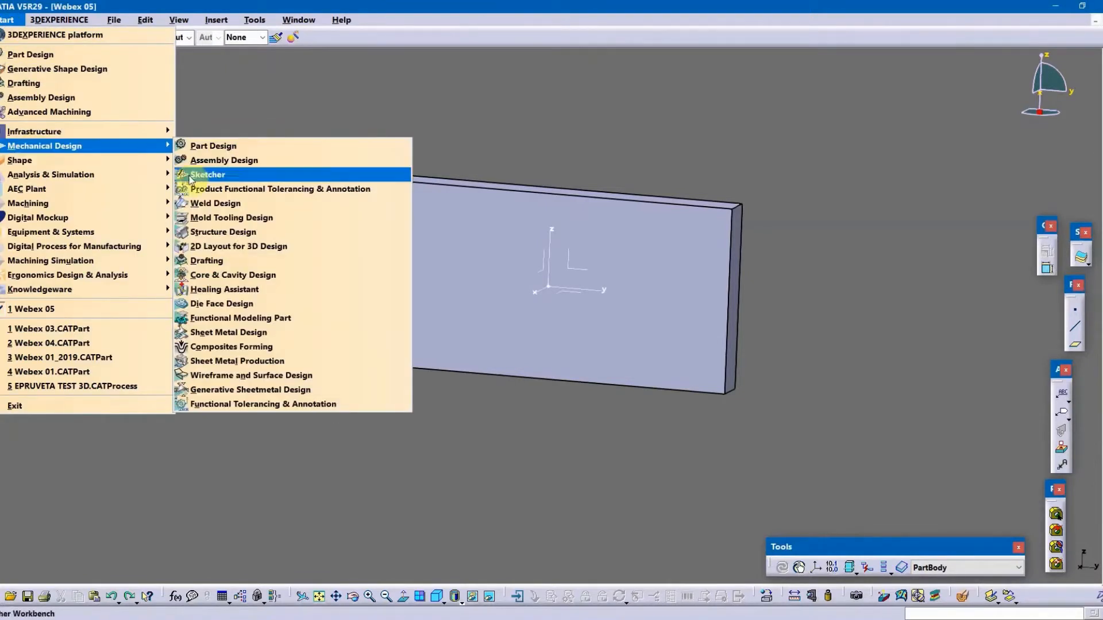
{"action": "left_click", "coordinate": [259, 263]}
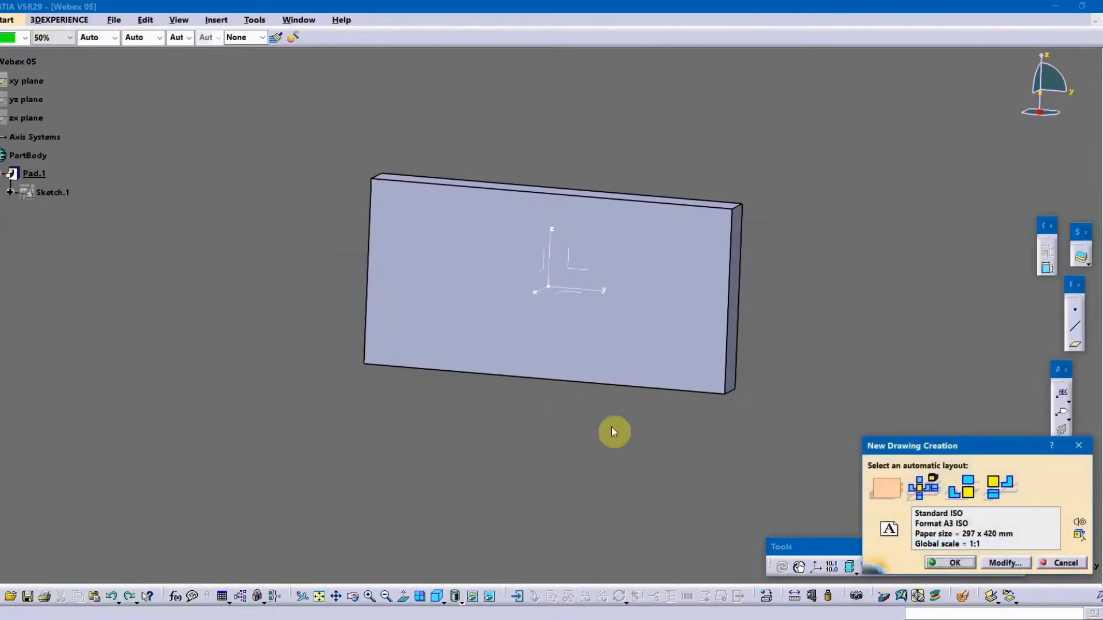
{"action": "left_click", "coordinate": [957, 563]}
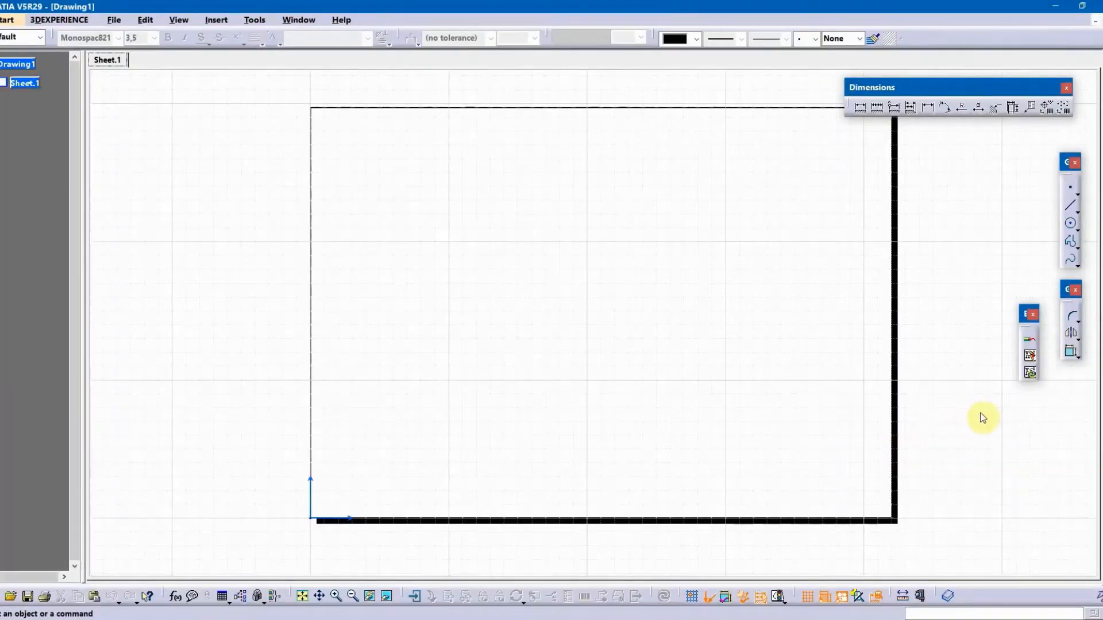
Add the text CADCAM near the middle of the drawing sheet.
{"action": "left_click", "coordinate": [1098, 595]}
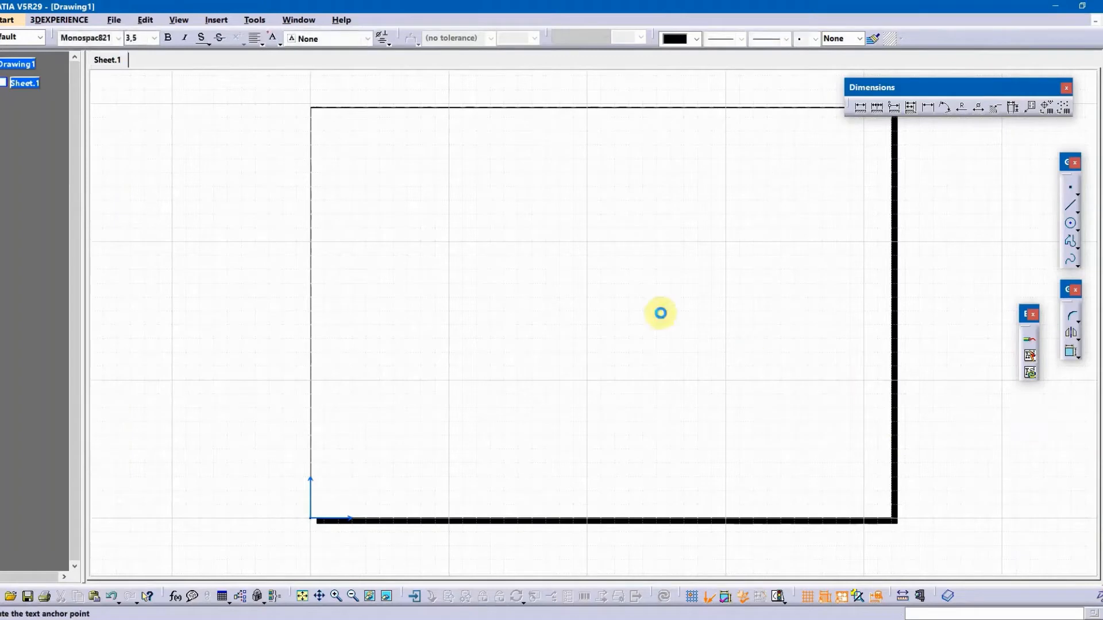
{"action": "left_click", "coordinate": [553, 259]}
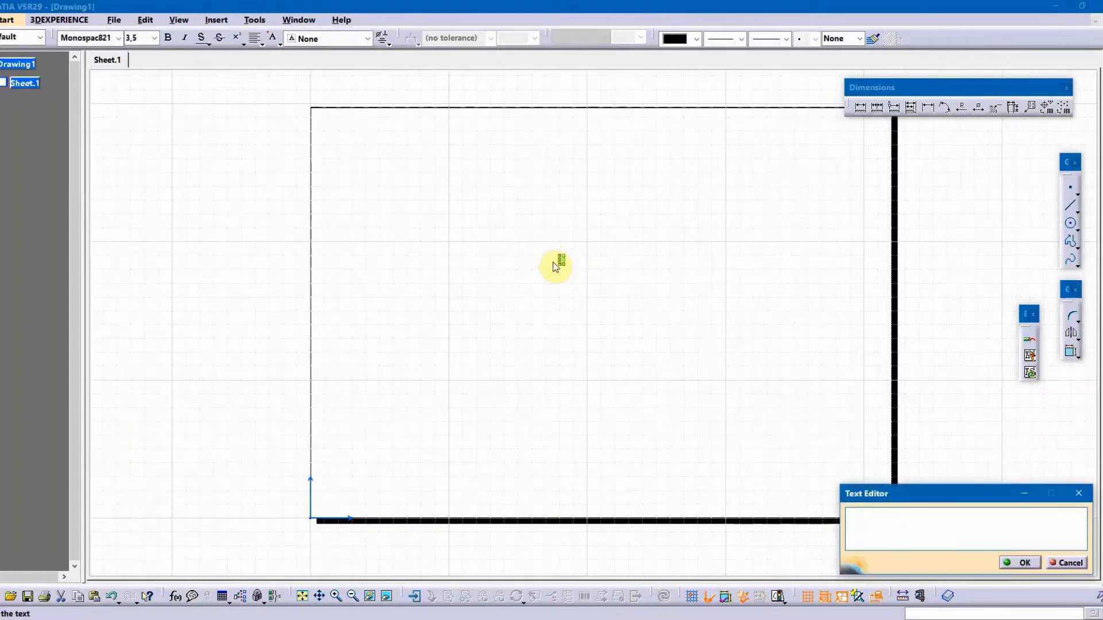
{"action": "type", "text": "CADCAM"}
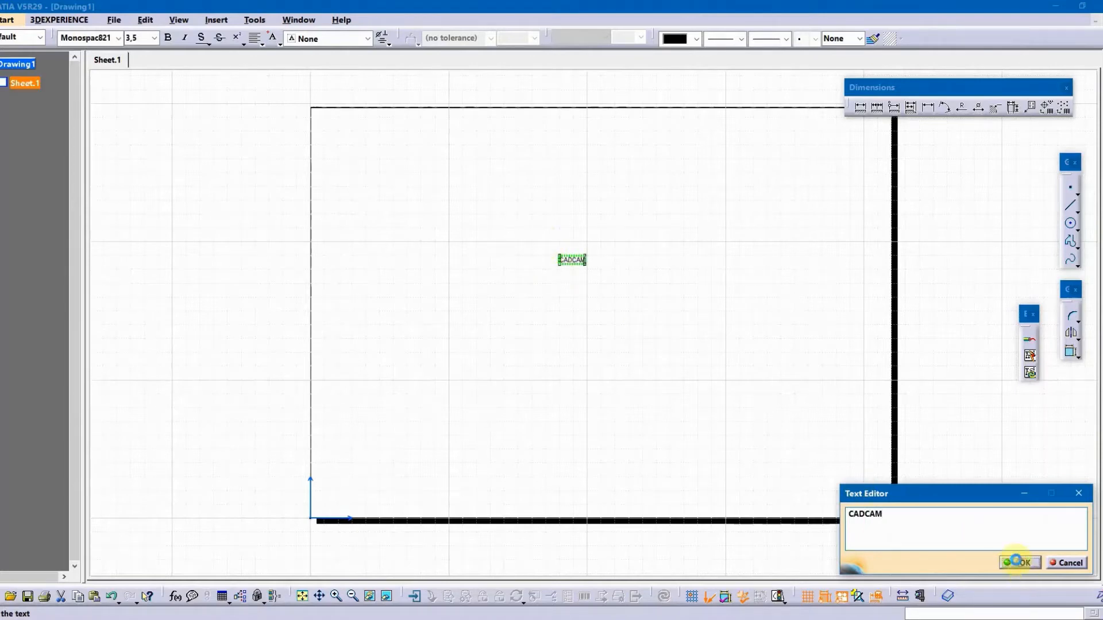
{"action": "left_click", "coordinate": [1020, 562]}
Enlarge the CADCAM text, trying a 14 mm height before setting it to 20 mm.
{"action": "left_click_drag", "start_coordinate": [532, 234], "coordinate": [613, 296]}
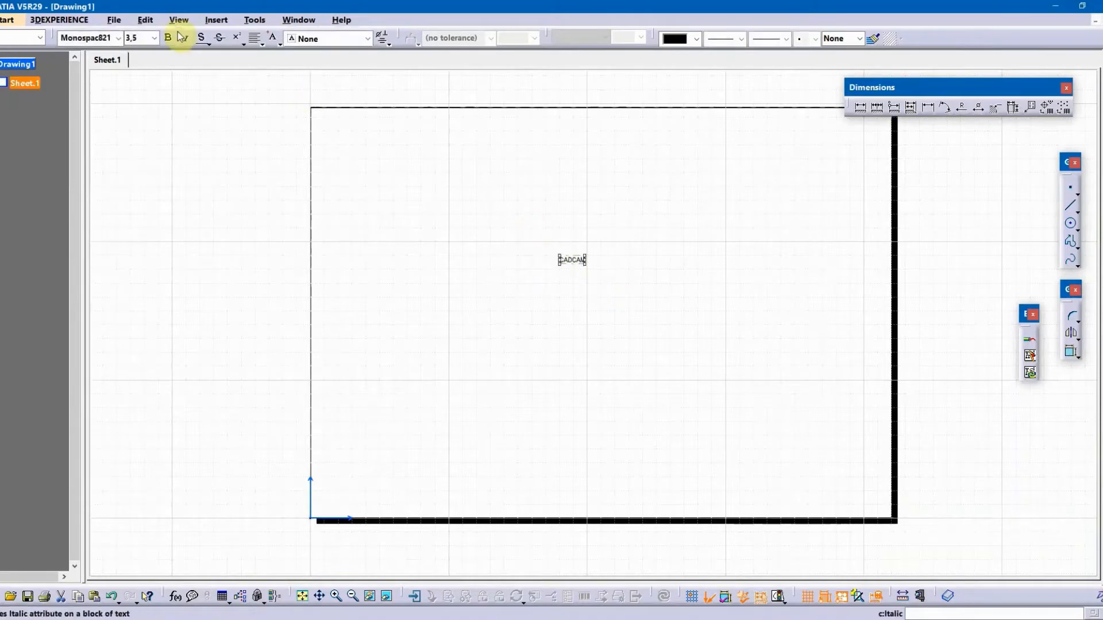
{"action": "left_click", "coordinate": [154, 39]}
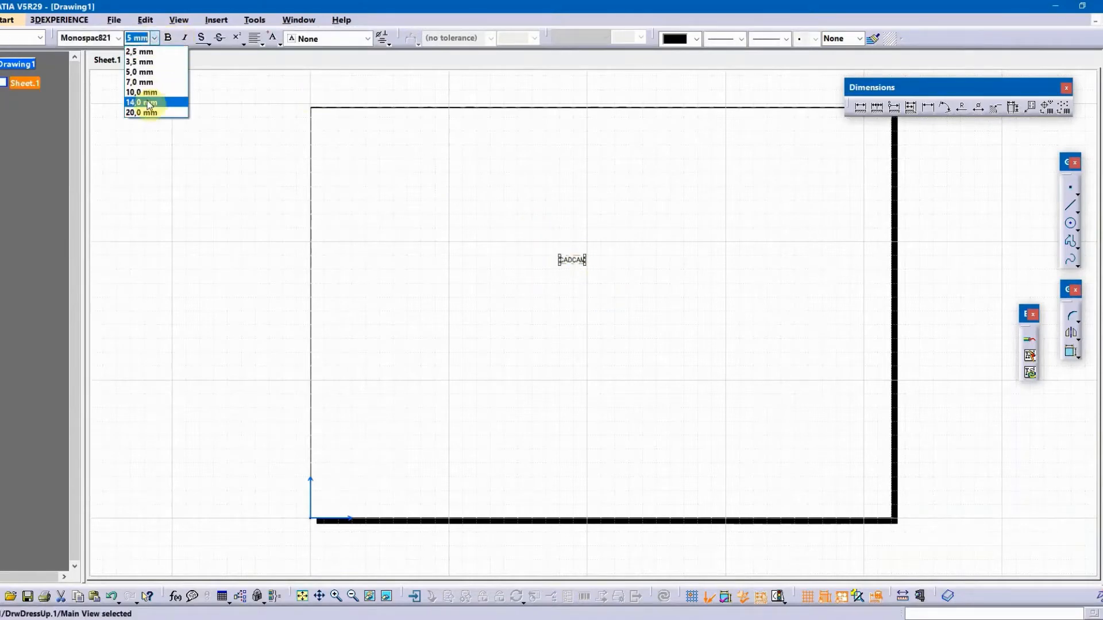
{"action": "left_click", "coordinate": [147, 101]}
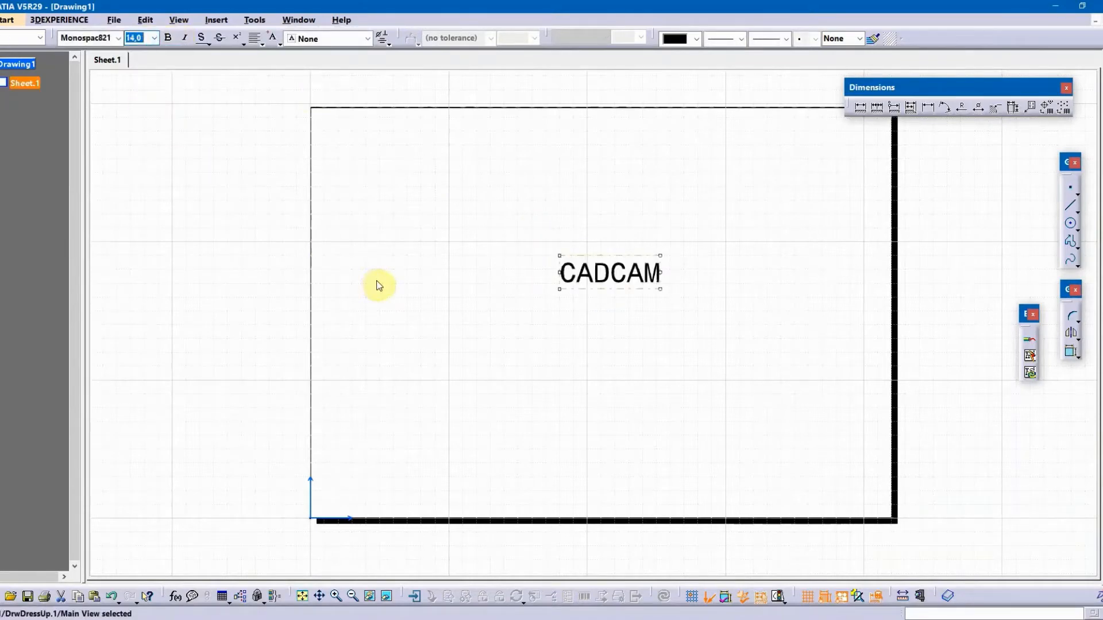
{"action": "left_click", "coordinate": [154, 39]}
{"action": "left_click", "coordinate": [152, 112]}
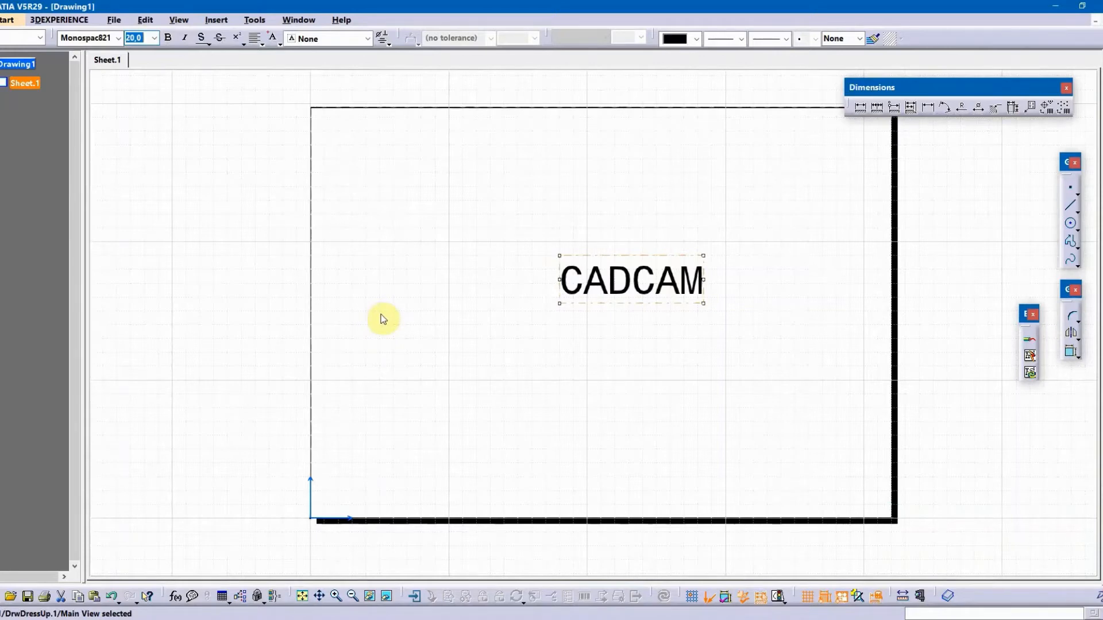
Save the drawing as a DXF file named W5 in the Webinar 20210917 No3 folder.
{"action": "left_click", "coordinate": [114, 21]}
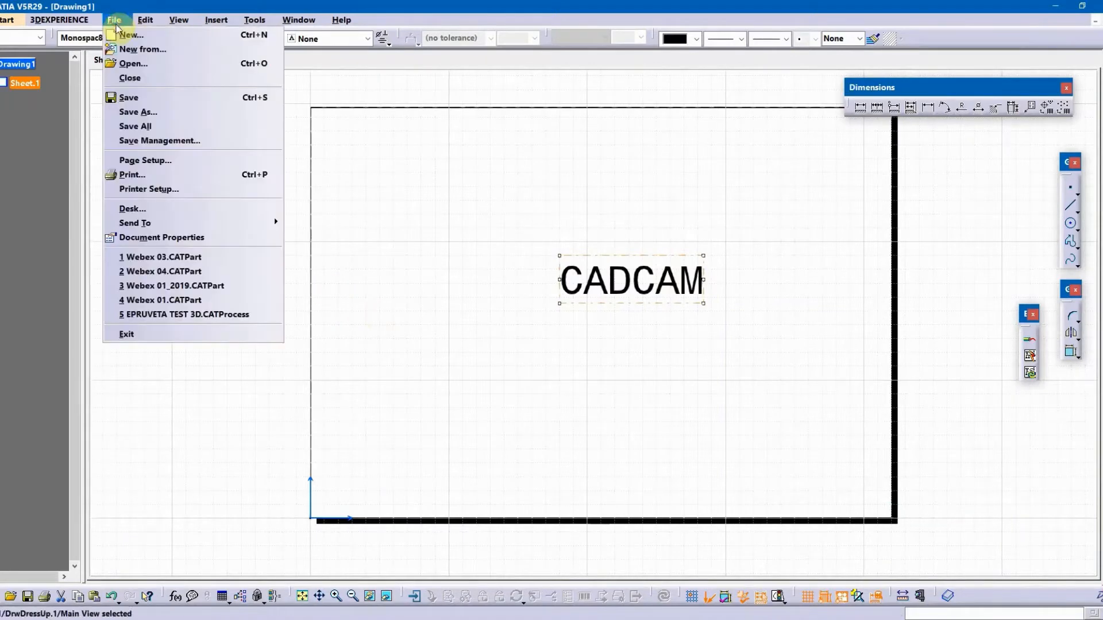
{"action": "left_click", "coordinate": [138, 111]}
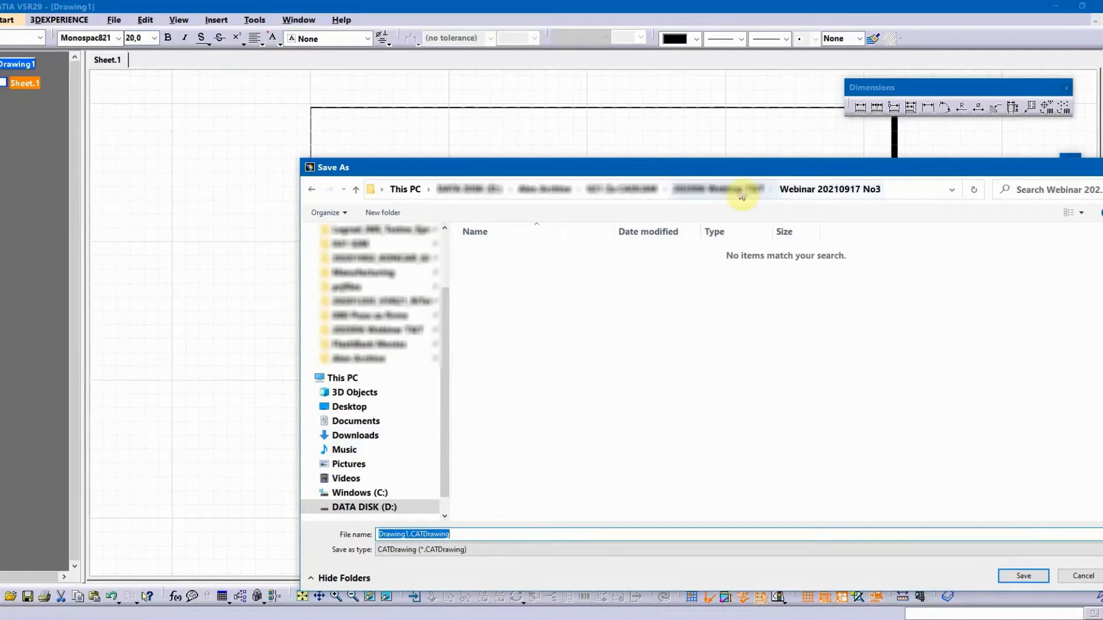
{"action": "left_click", "coordinate": [458, 535]}
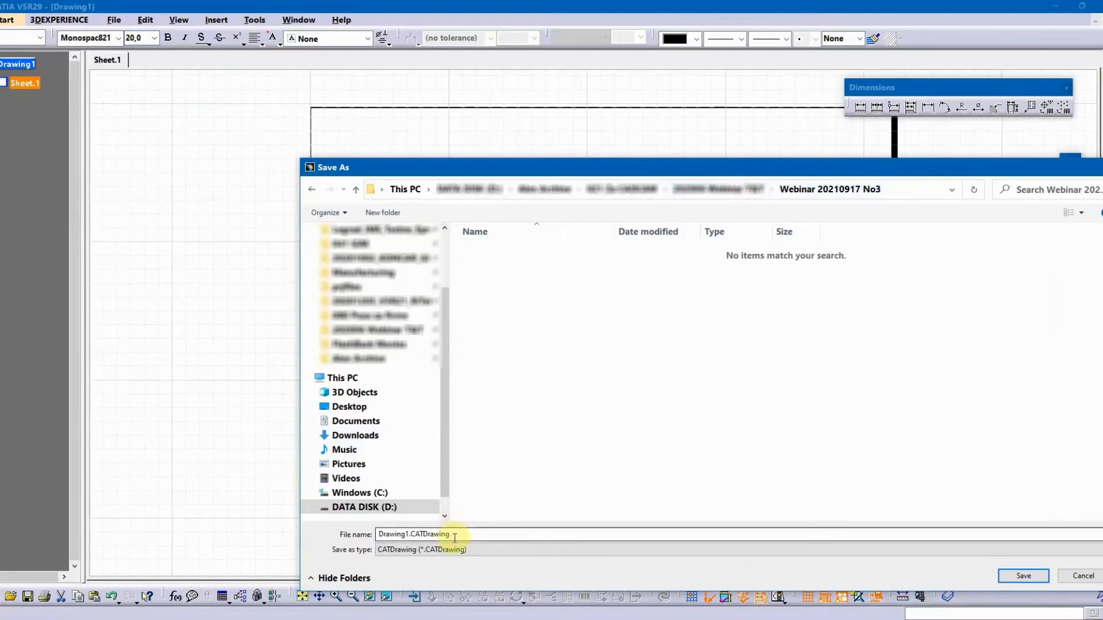
{"action": "left_click", "coordinate": [468, 551]}
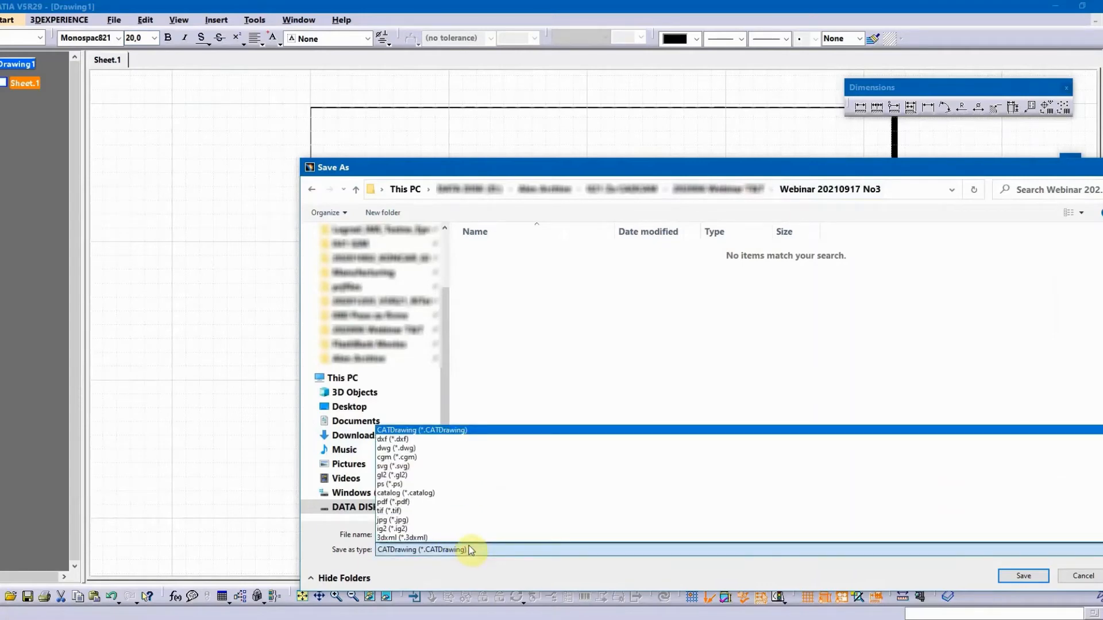
{"action": "left_click", "coordinate": [453, 440]}
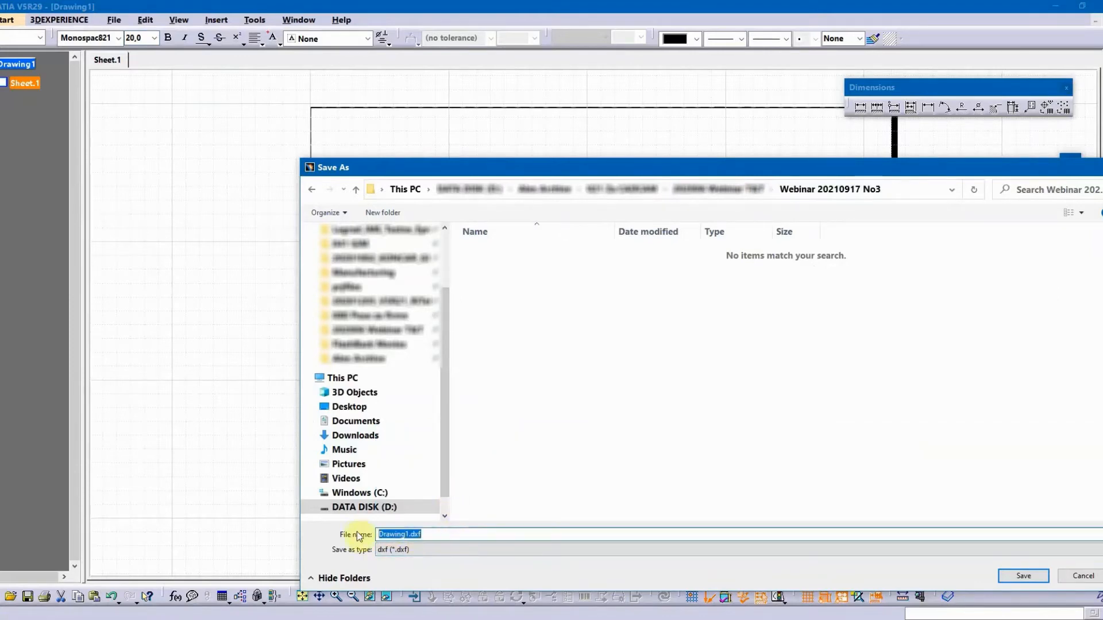
{"action": "type", "text": "W5"}
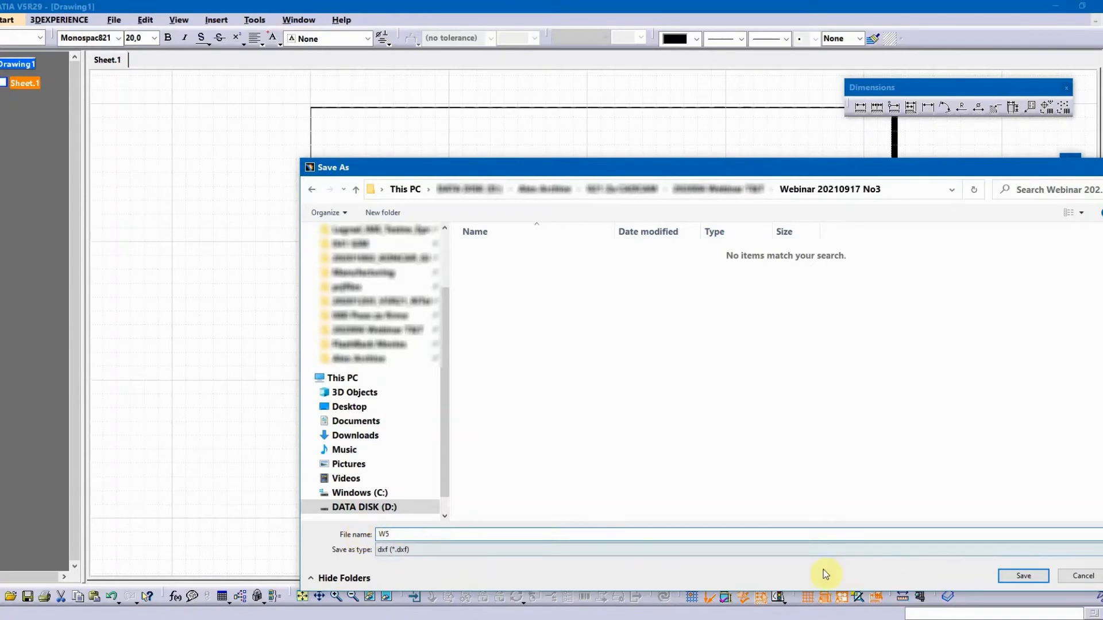
{"action": "left_click", "coordinate": [1020, 577]}
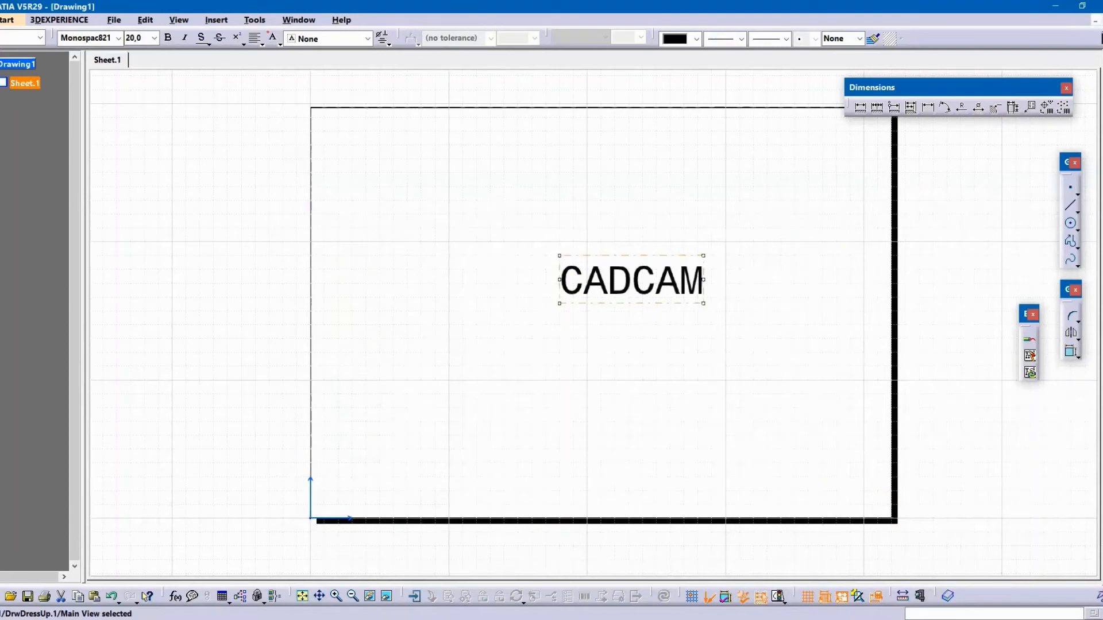
Close the drawing without saving its changes and open the exported W5.dxf file.
{"action": "left_click", "coordinate": [1102, 21]}
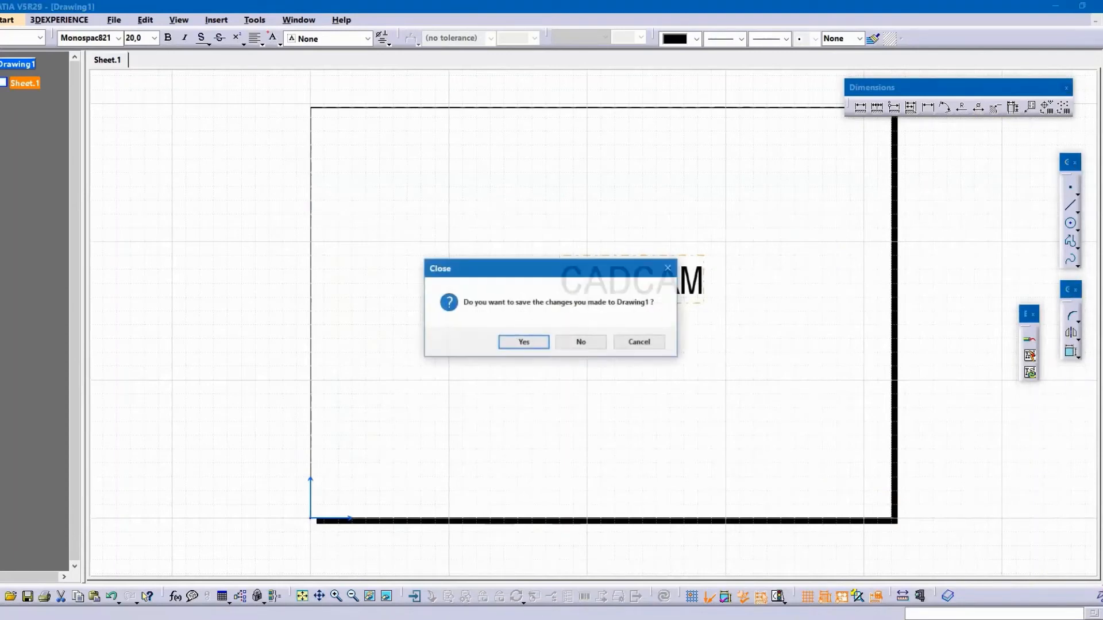
{"action": "left_click", "coordinate": [575, 342]}
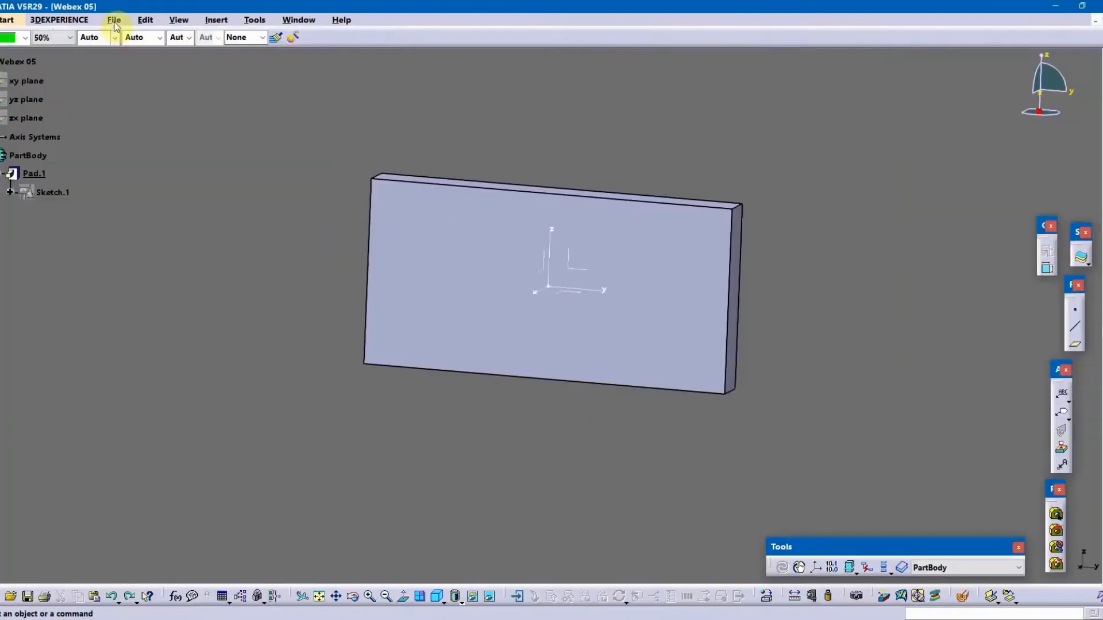
{"action": "left_click", "coordinate": [114, 20]}
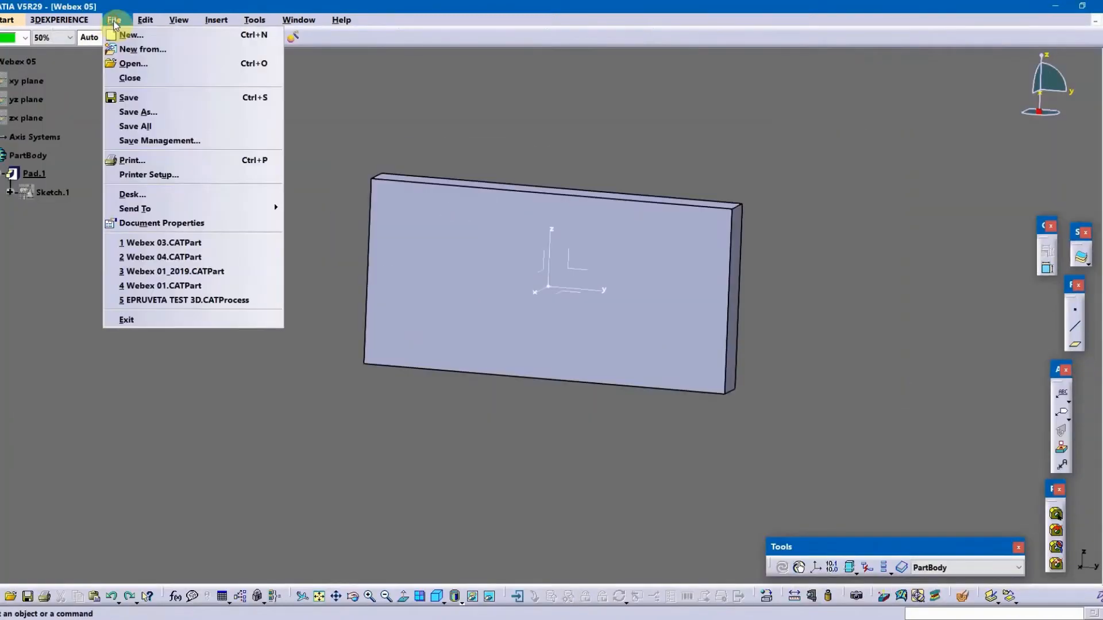
{"action": "left_click", "coordinate": [134, 65]}
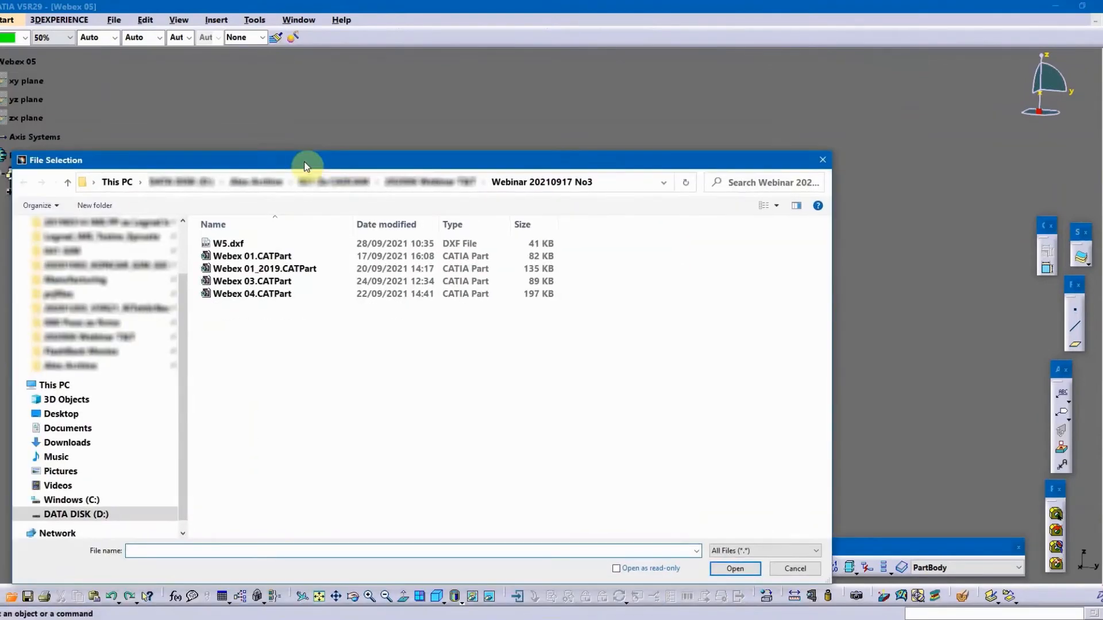
{"action": "left_click", "coordinate": [238, 246]}
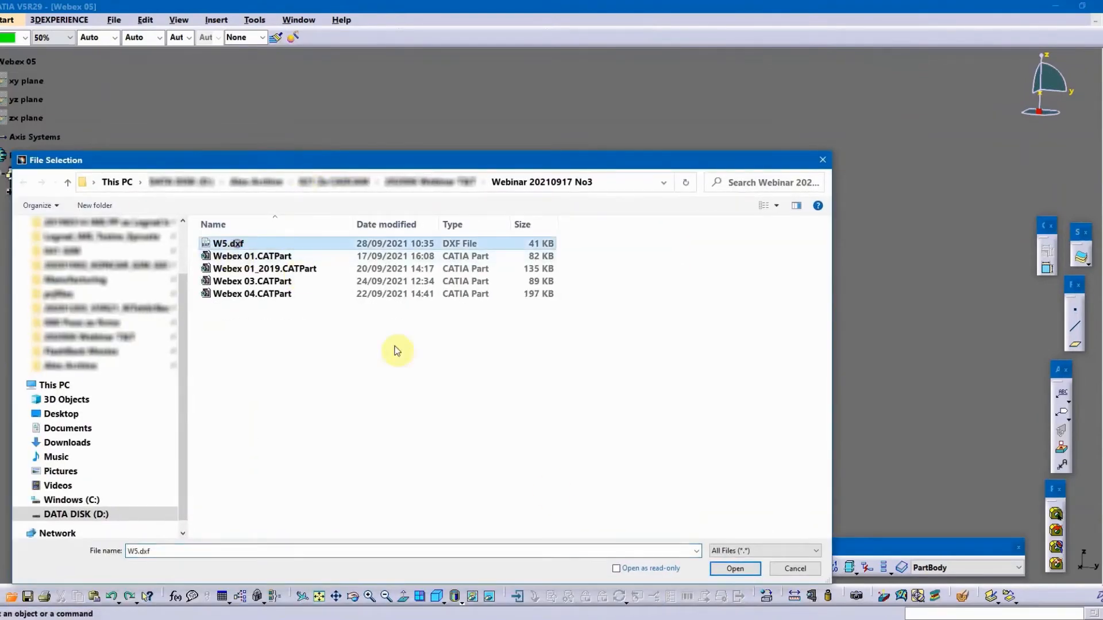
{"action": "left_click", "coordinate": [726, 569]}
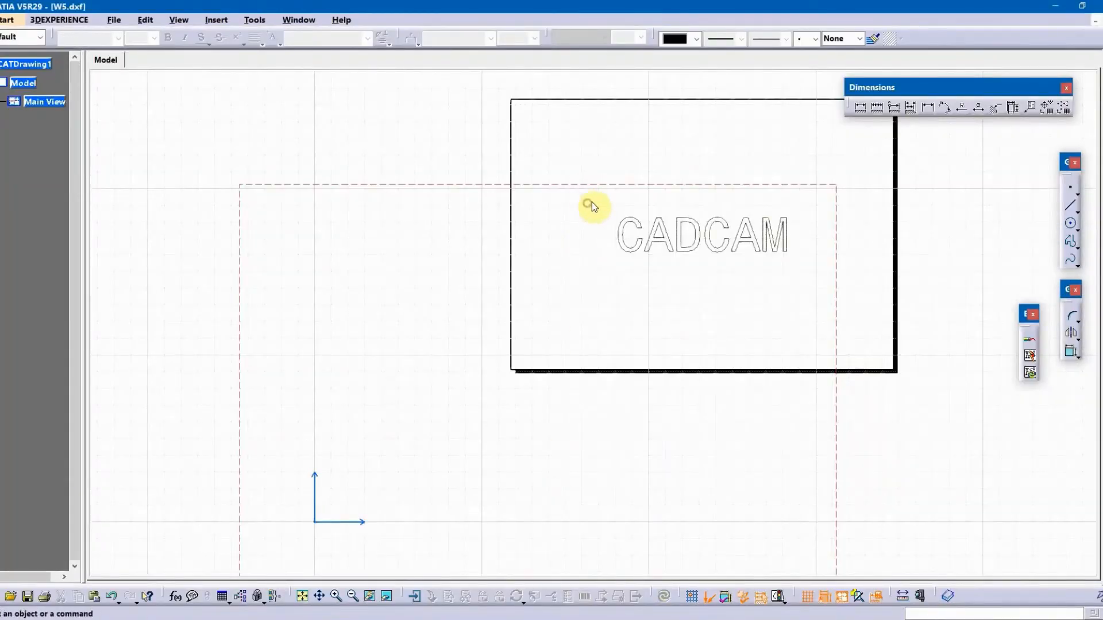
Copy the complete CADCAM outline geometry from the W5.dxf drawing and switch to the Webex 05 part.
{"action": "mouse_move", "coordinate": [586, 192]}
{"action": "left_mouse_down"}
{"action": "mouse_move", "coordinate": [680, 240]}
{"action": "mouse_move", "coordinate": [822, 286]}
{"action": "left_mouse_up"}
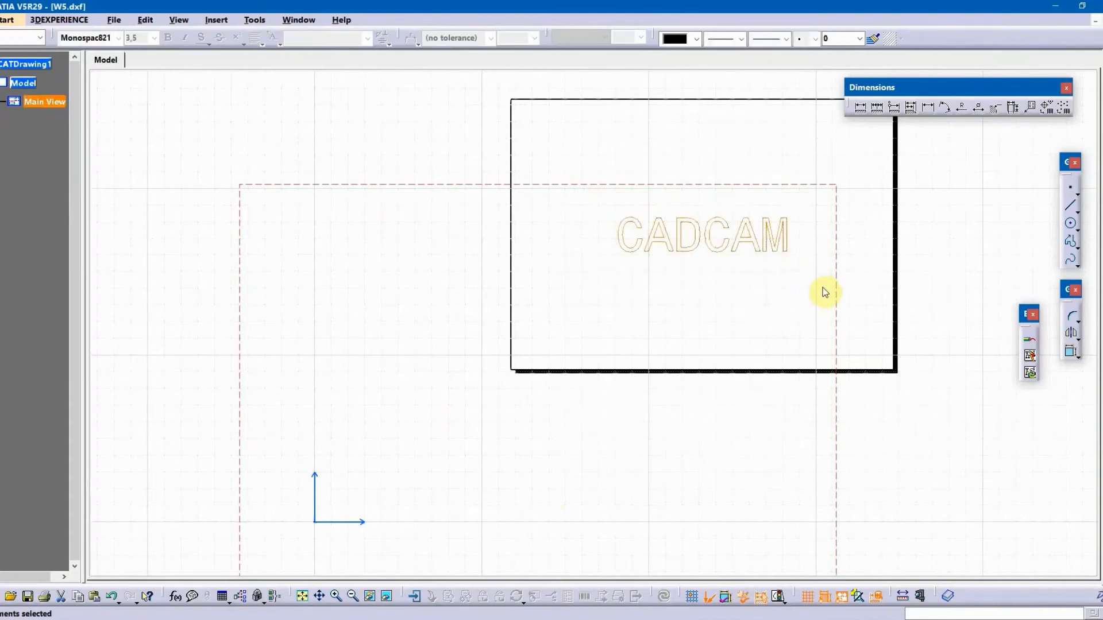
{"action": "right_click", "coordinate": [741, 245]}
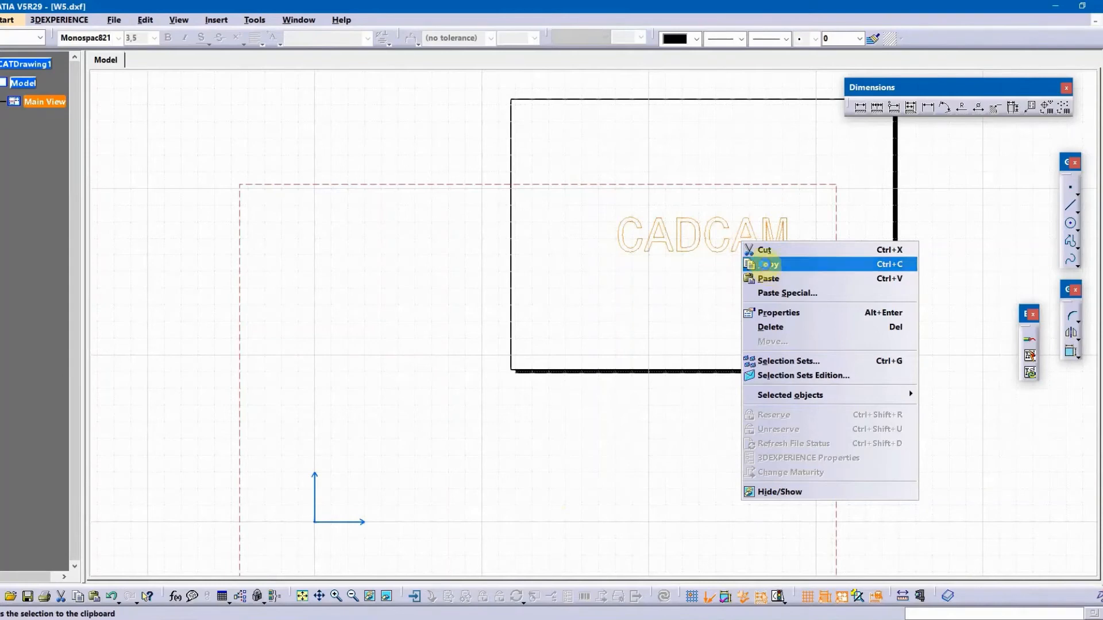
{"action": "left_click", "coordinate": [767, 265]}
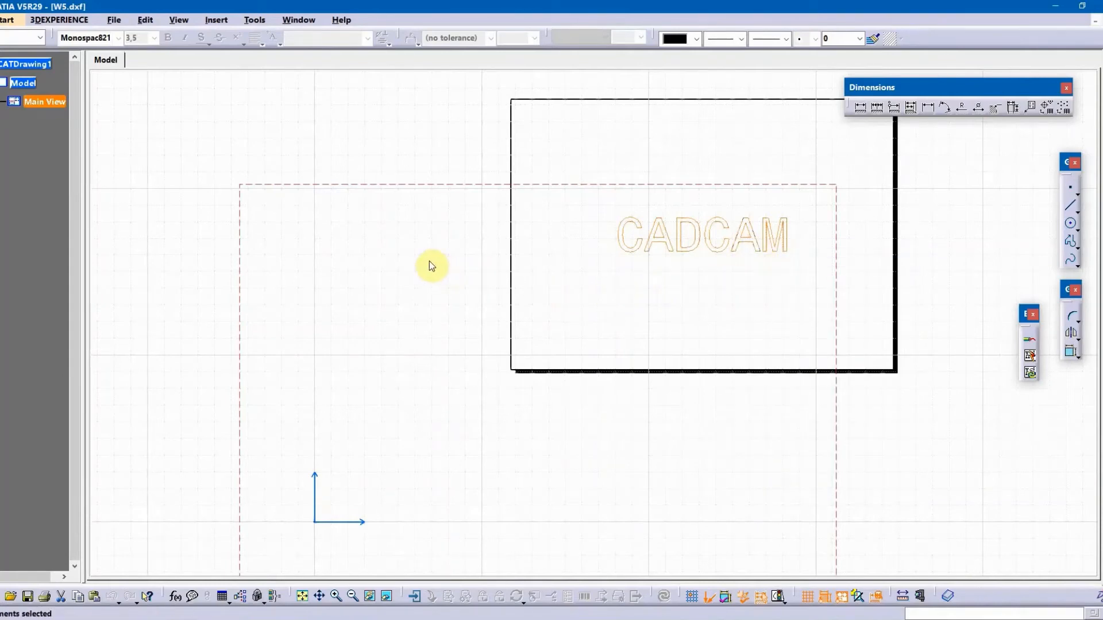
{"action": "key", "text": "ctrl+Tab"}
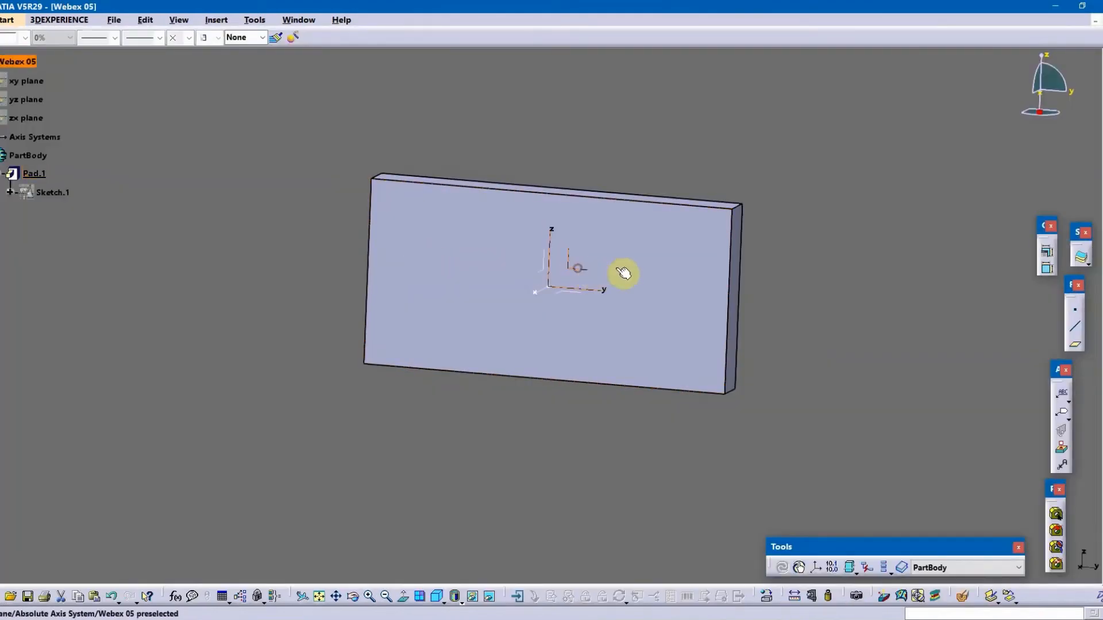
Create a positioned sketch on the absolute axis system's YZ plane and paste the copied CADCAM outlines into it.
{"action": "left_click", "coordinate": [1081, 257]}
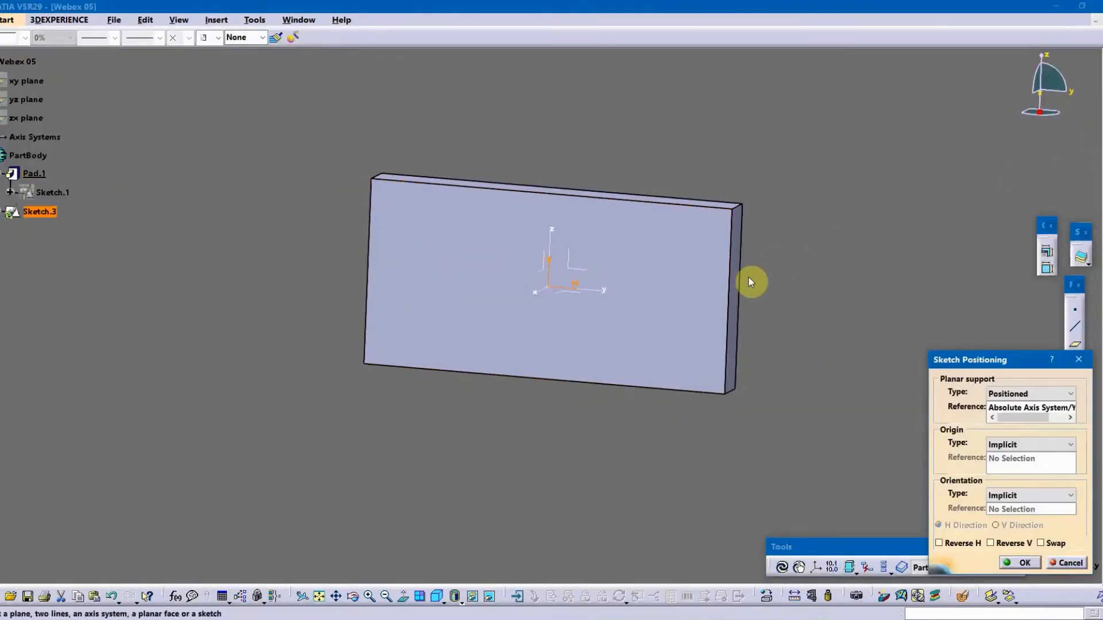
{"action": "left_click", "coordinate": [1012, 565]}
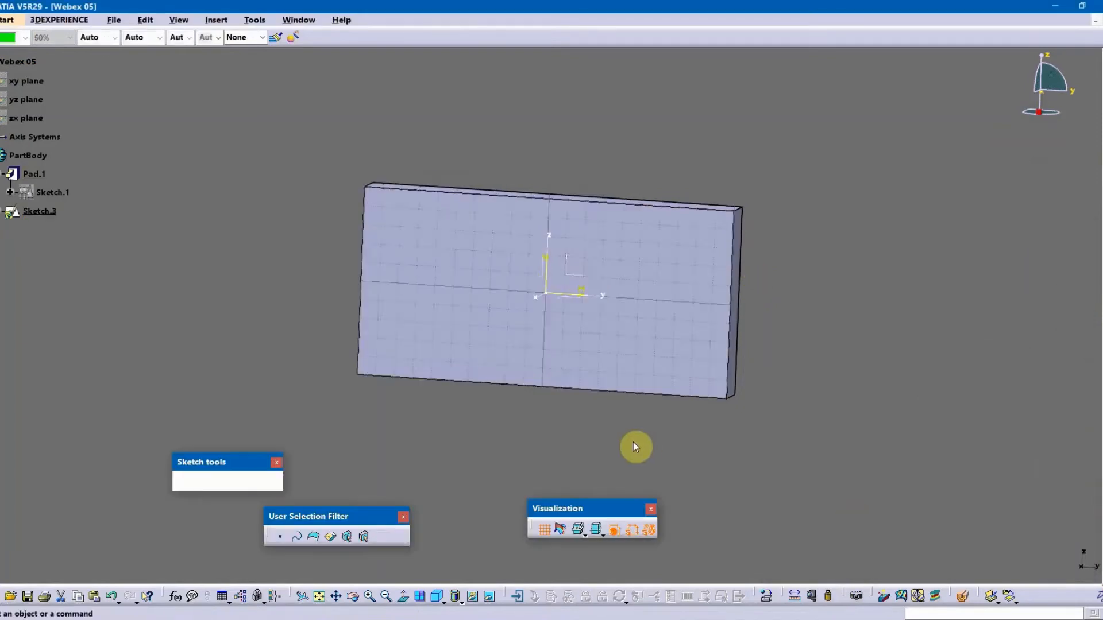
{"action": "right_click", "coordinate": [35, 212]}
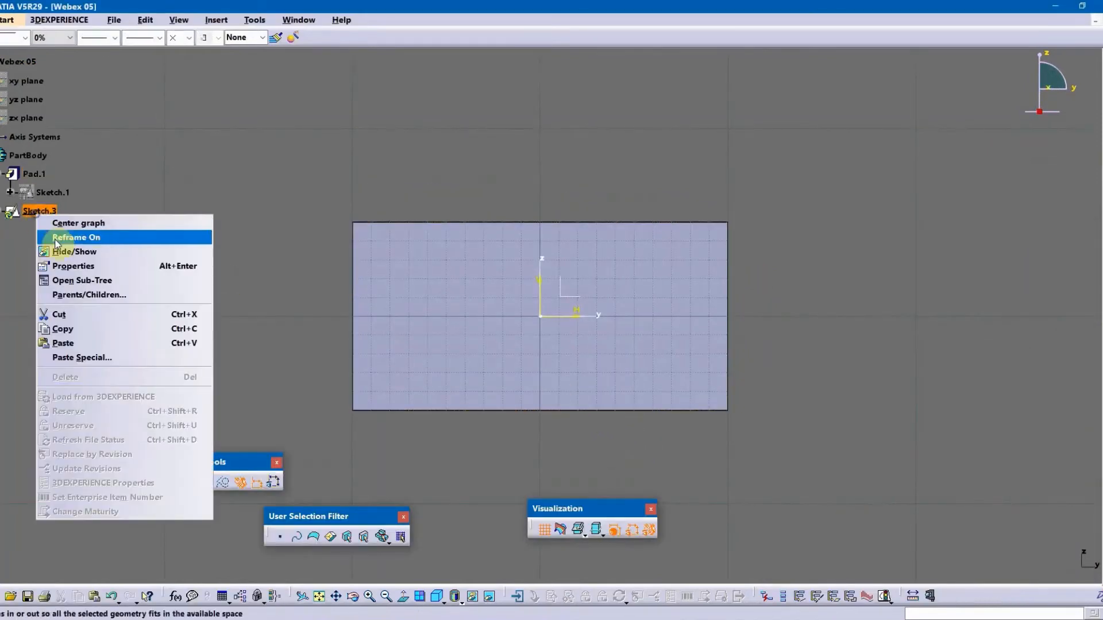
{"action": "left_click", "coordinate": [73, 343]}
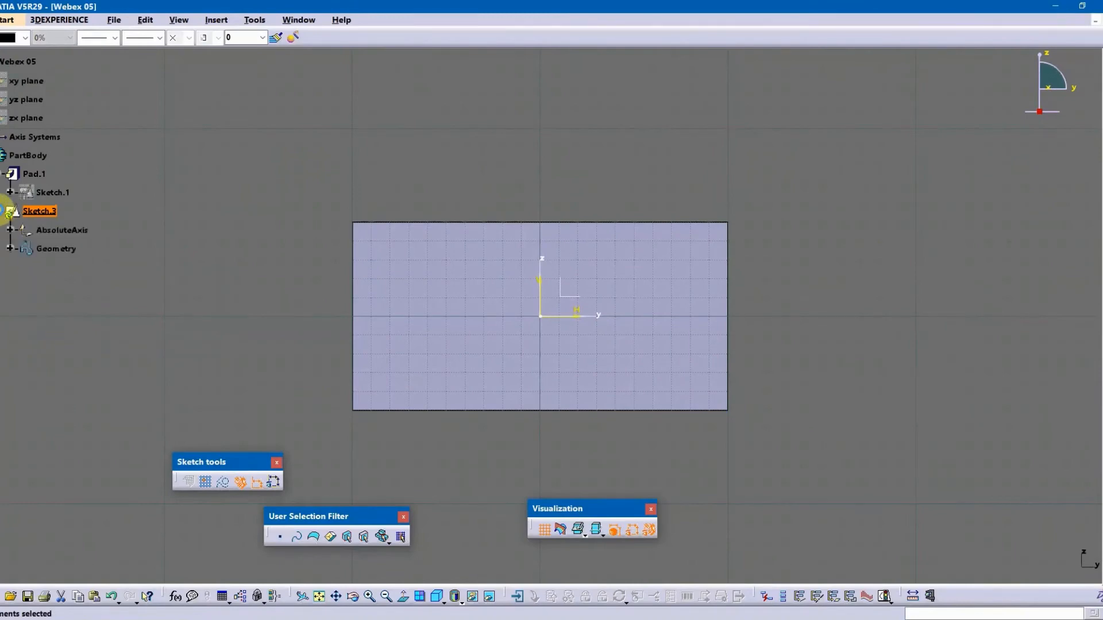
Translate the pasted CADCAM outlines to the middle of the plate with duplicate mode off, and exit the sketch.
{"action": "mouse_move", "coordinate": [567, 367]}
{"action": "middle_mouse_down"}
{"action": "mouse_move", "coordinate": [548, 359]}
{"action": "mouse_move", "coordinate": [569, 303]}
{"action": "mouse_move", "coordinate": [590, 360]}
{"action": "mouse_move", "coordinate": [607, 526]}
{"action": "mouse_move", "coordinate": [611, 495]}
{"action": "middle_mouse_up"}
{"action": "left_click", "coordinate": [548, 359]}
{"action": "left_click_drag", "start_coordinate": [576, 232], "coordinate": [667, 280]}
{"action": "left_click", "coordinate": [1102, 458]}
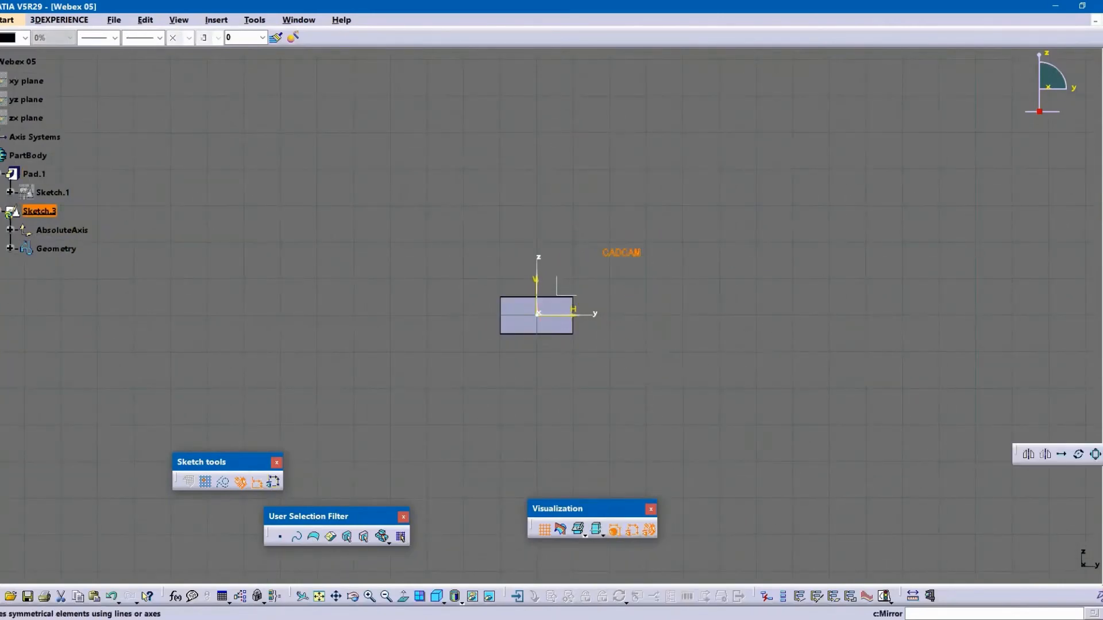
{"action": "left_click", "coordinate": [1061, 457]}
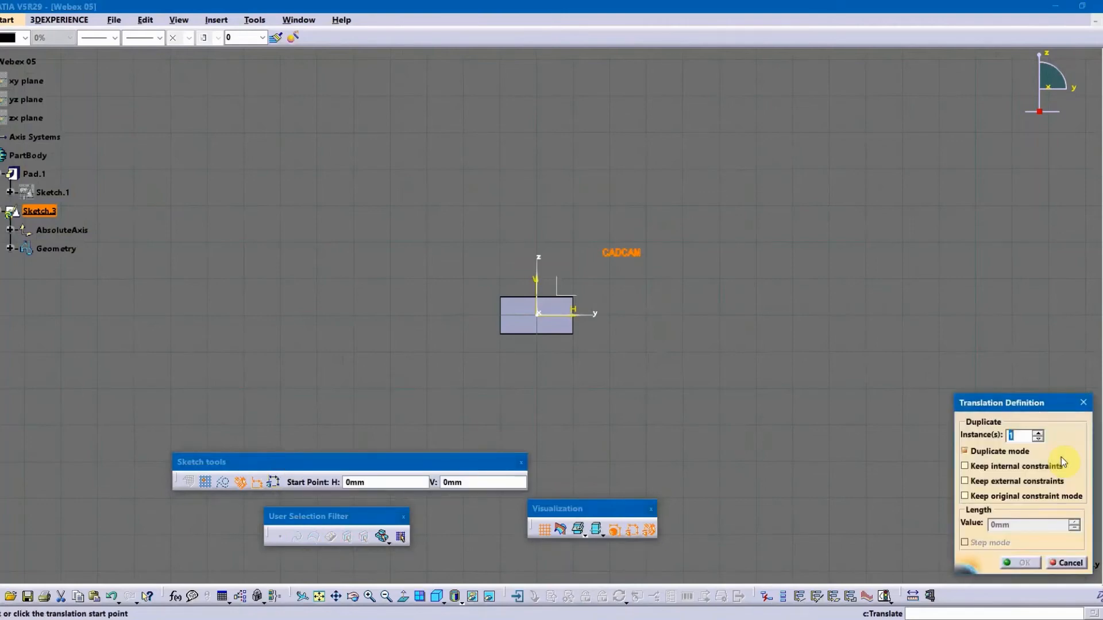
{"action": "left_click", "coordinate": [965, 451]}
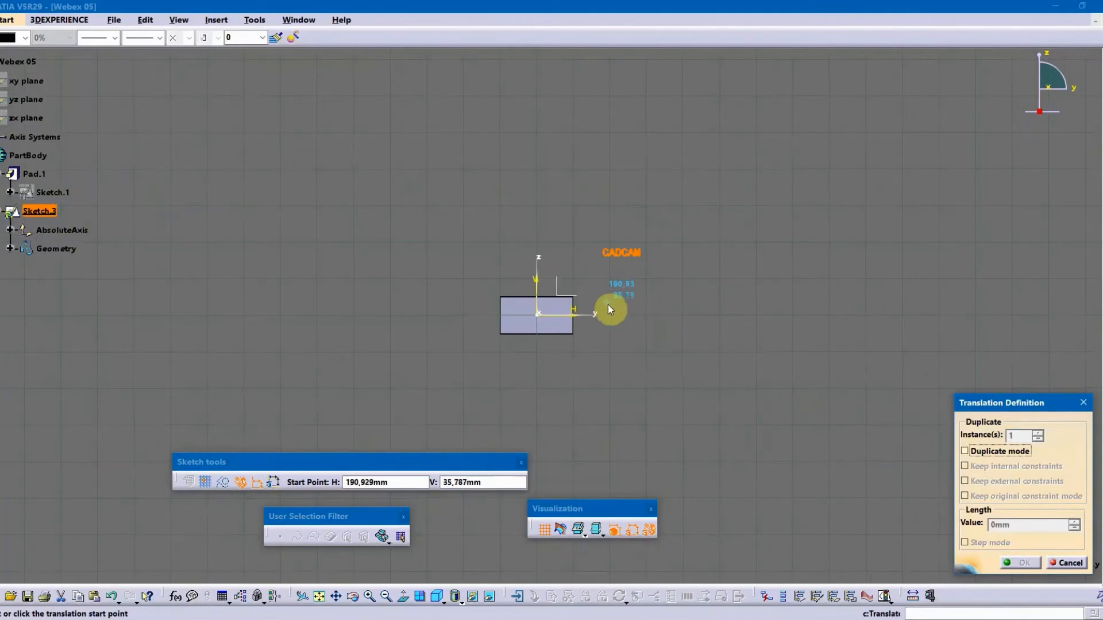
{"action": "left_click", "coordinate": [621, 258]}
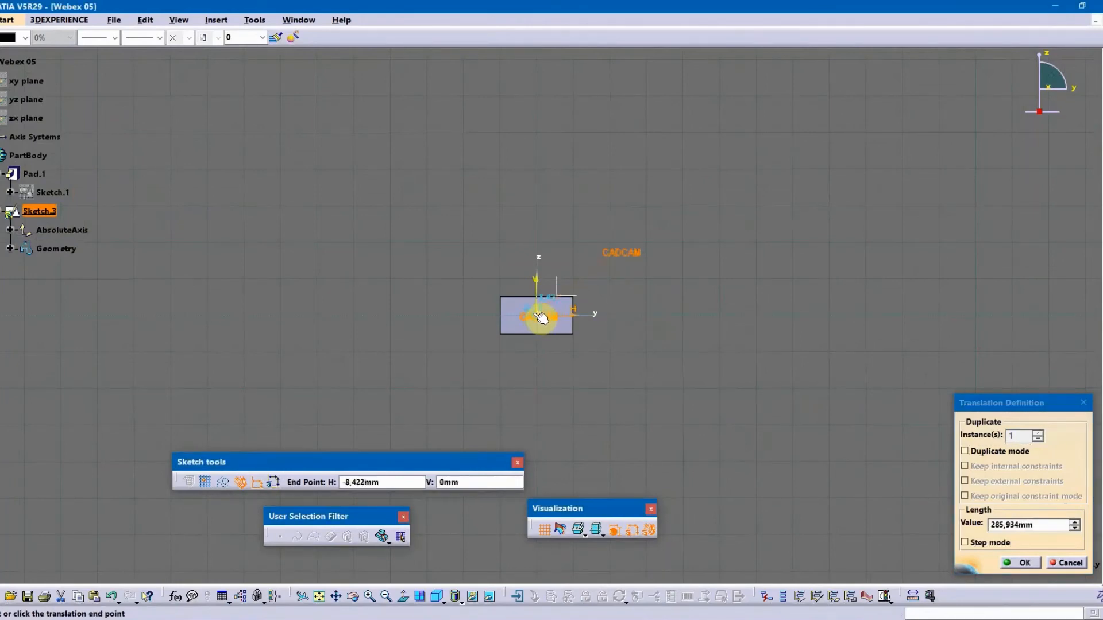
{"action": "mouse_move", "coordinate": [546, 316]}
{"action": "middle_mouse_down"}
{"action": "mouse_move", "coordinate": [536, 310]}
{"action": "mouse_move", "coordinate": [557, 157]}
{"action": "middle_mouse_up"}
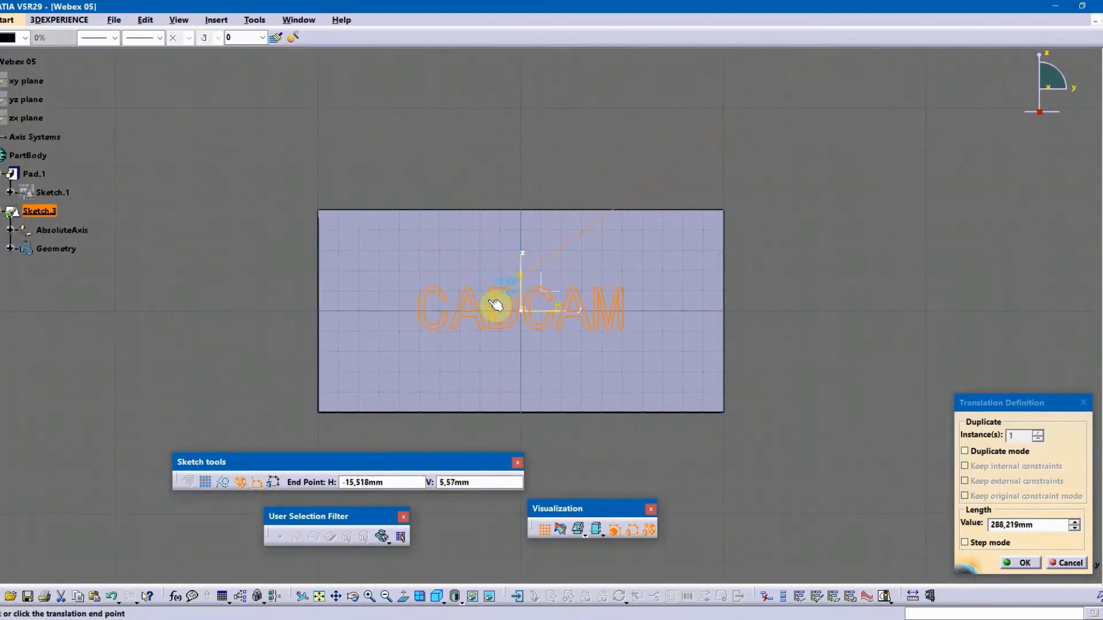
{"action": "left_click", "coordinate": [495, 305]}
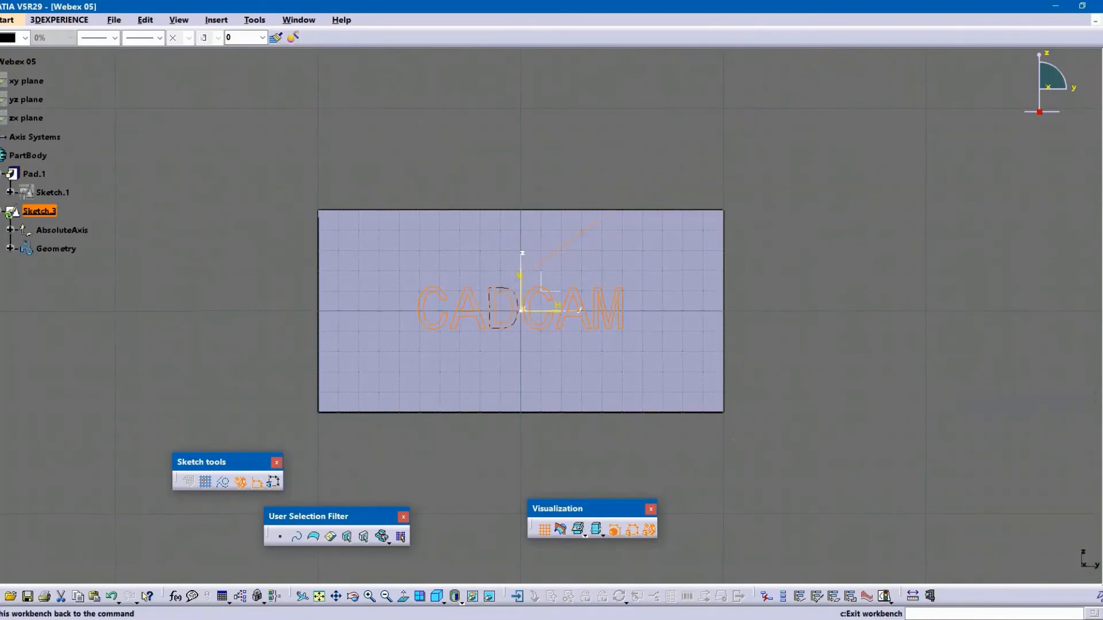
{"action": "mouse_move", "coordinate": [871, 222]}
{"action": "middle_mouse_down"}
{"action": "mouse_move", "coordinate": [845, 278]}
{"action": "mouse_move", "coordinate": [851, 214]}
{"action": "mouse_move", "coordinate": [842, 231]}
{"action": "mouse_move", "coordinate": [904, 209]}
{"action": "middle_mouse_up"}
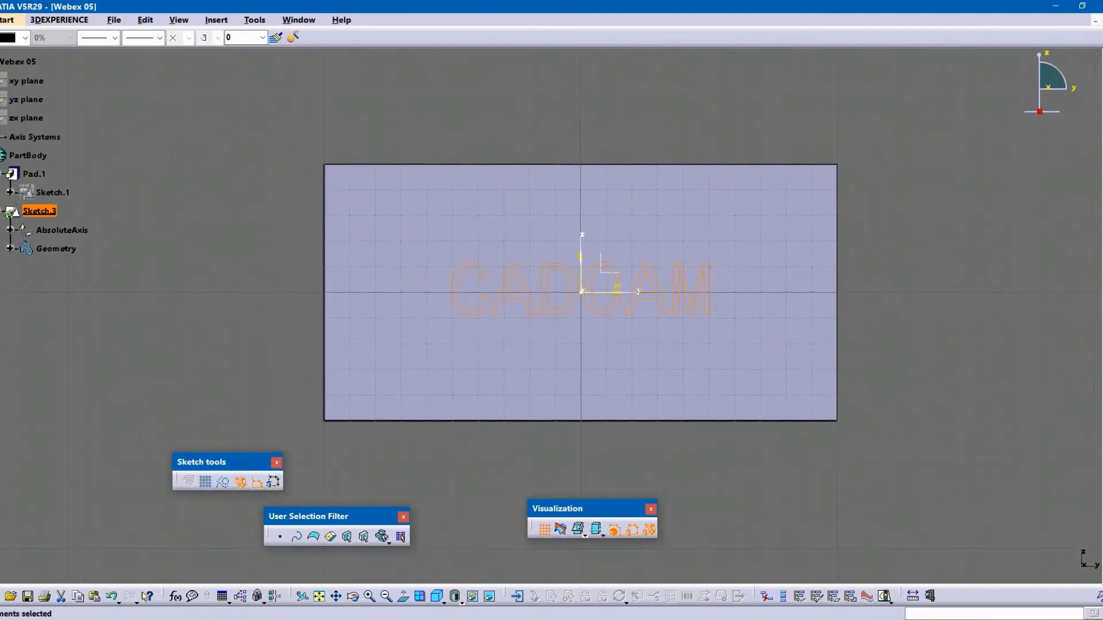
{"action": "left_click", "coordinate": [1102, 88]}
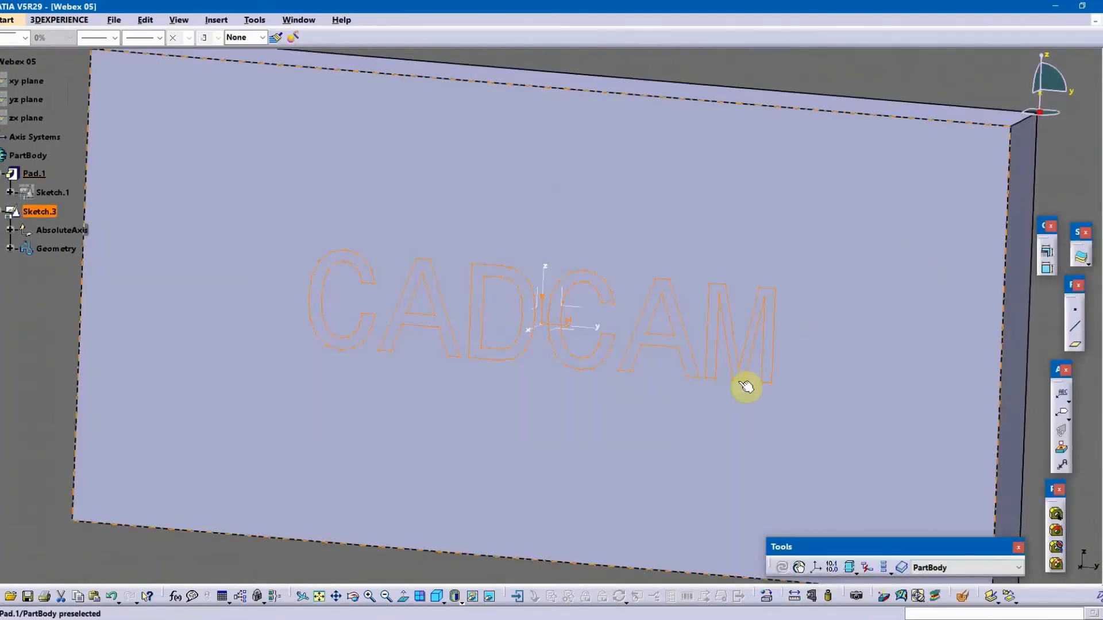
Cut the CADCAM sketch into the plate's front face as a 5 mm deep pocket.
{"action": "mouse_move", "coordinate": [705, 388]}
{"action": "middle_mouse_down"}
{"action": "mouse_move", "coordinate": [700, 321]}
{"action": "mouse_move", "coordinate": [701, 387]}
{"action": "mouse_move", "coordinate": [684, 394]}
{"action": "middle_mouse_up"}
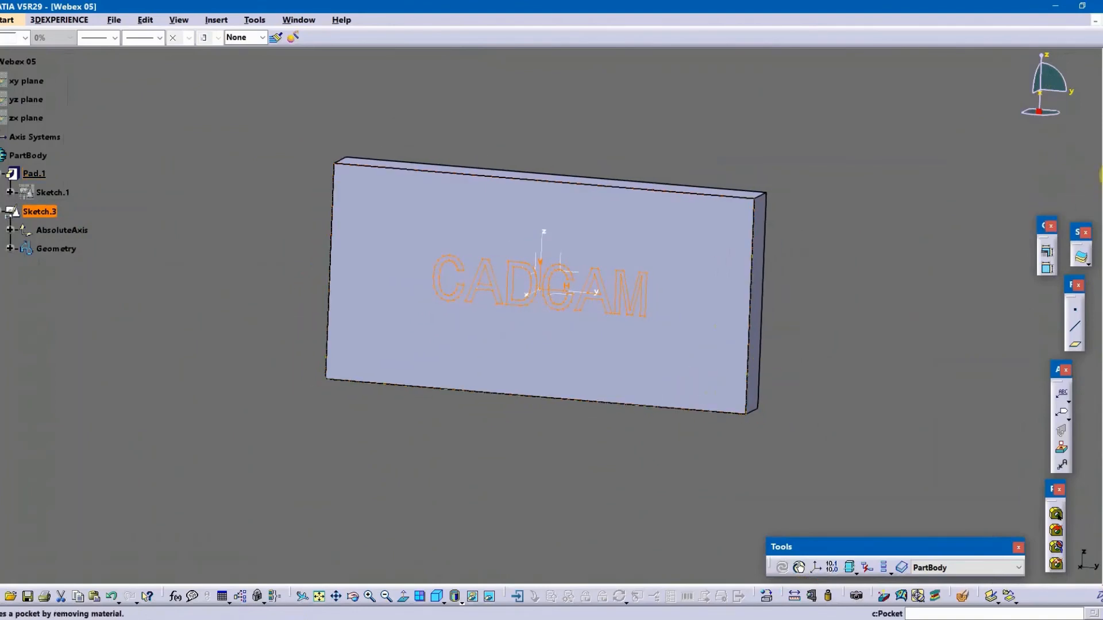
{"action": "left_click", "coordinate": [1100, 175]}
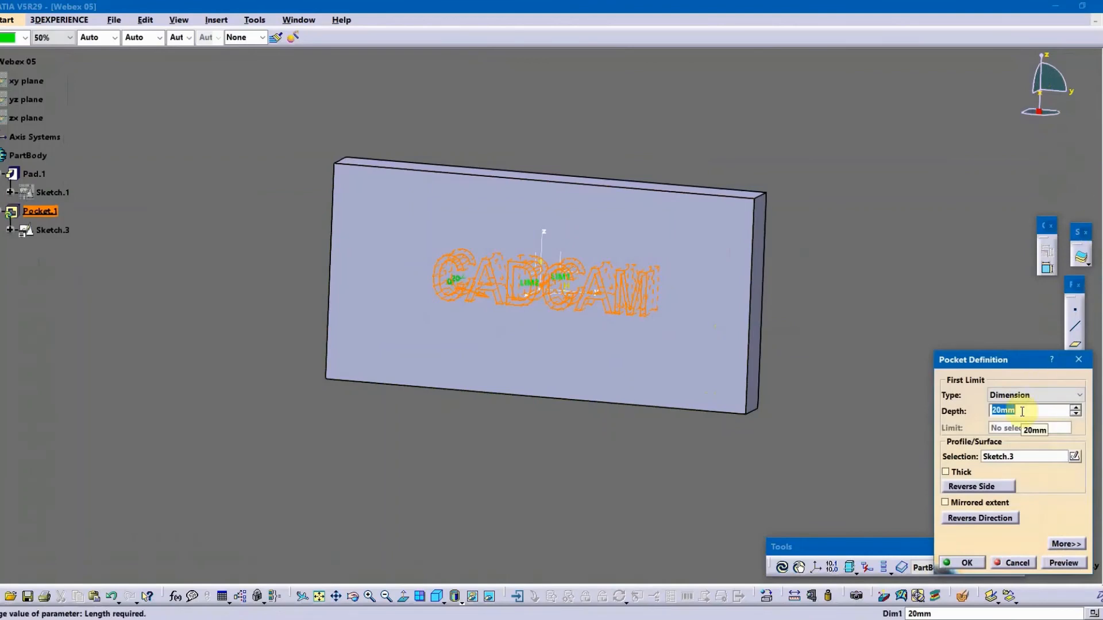
{"action": "type", "text": "5"}
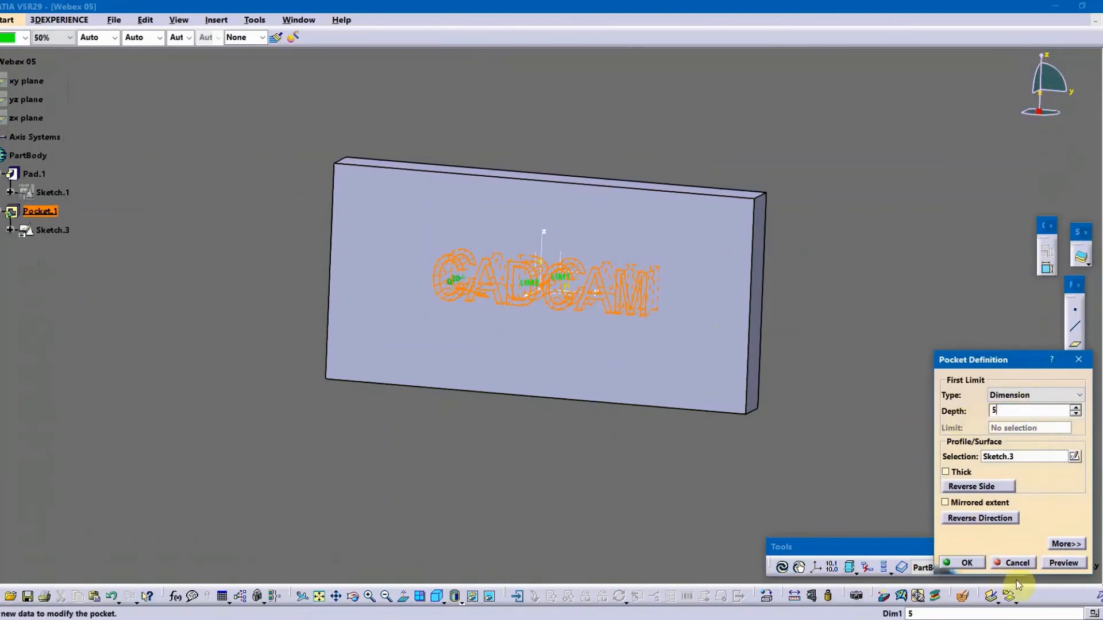
{"action": "left_click", "coordinate": [1069, 563]}
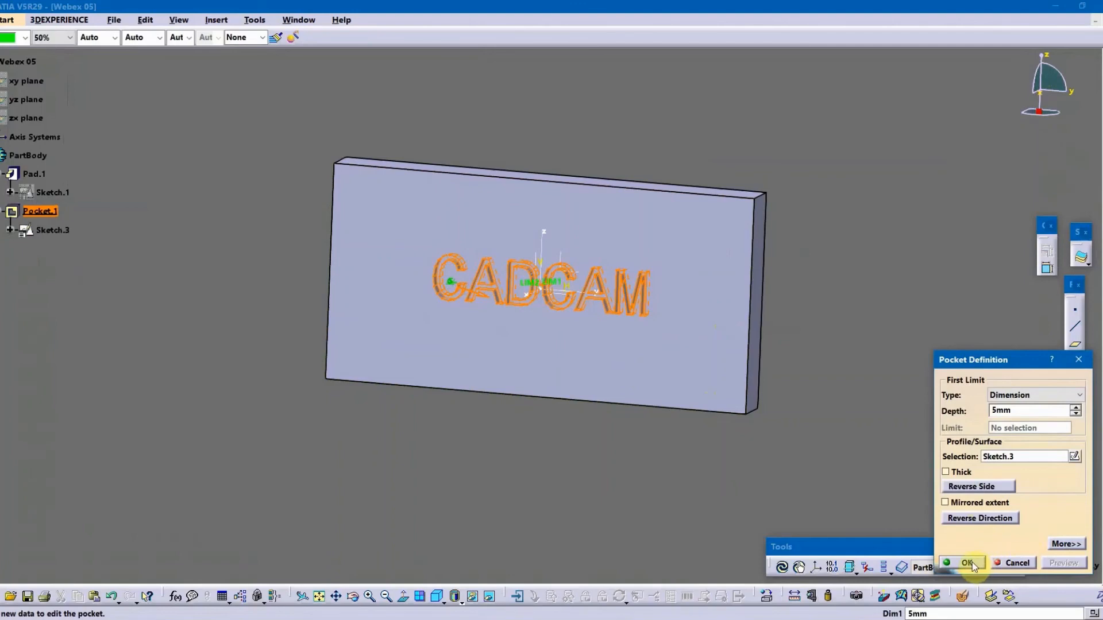
{"action": "left_click", "coordinate": [969, 564]}
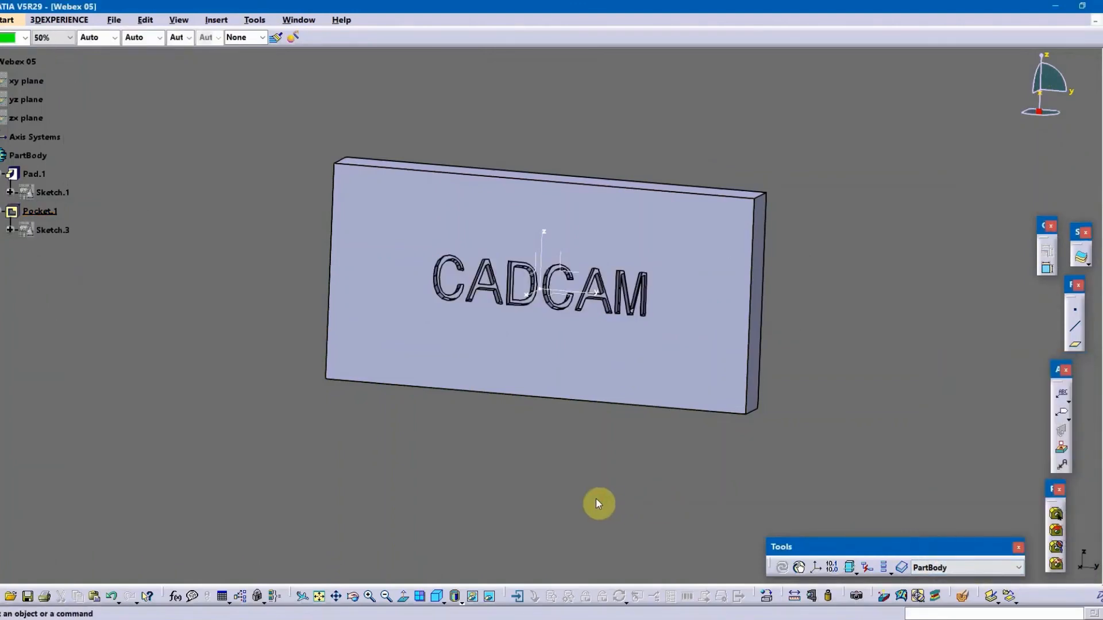
{"action": "middle_click_drag", "start_coordinate": [561, 460], "coordinate": [612, 460]}
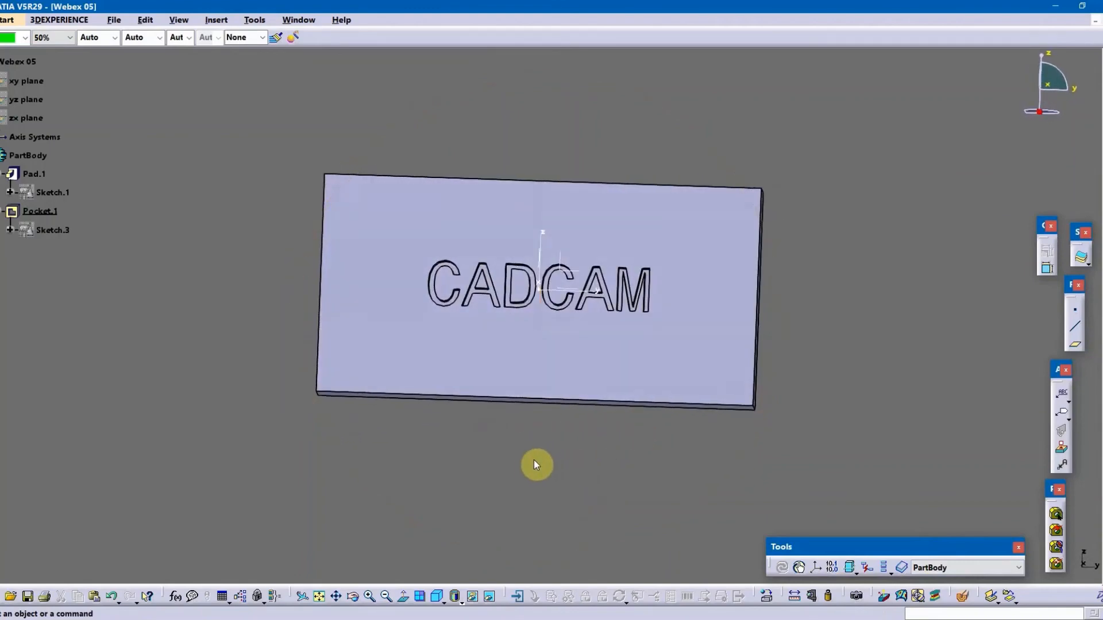